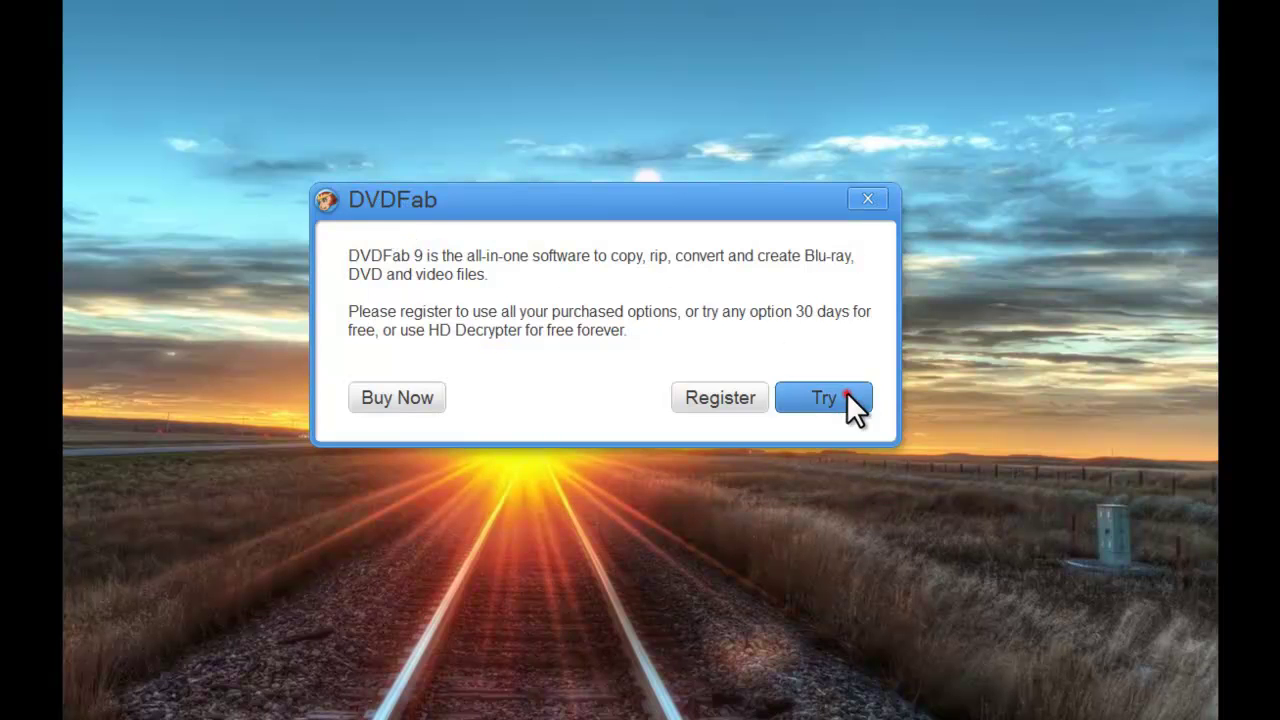
Start the trial and load Despicable_Me.iso from the Blu-ray share into the Ripper with region code A
click(846, 393)
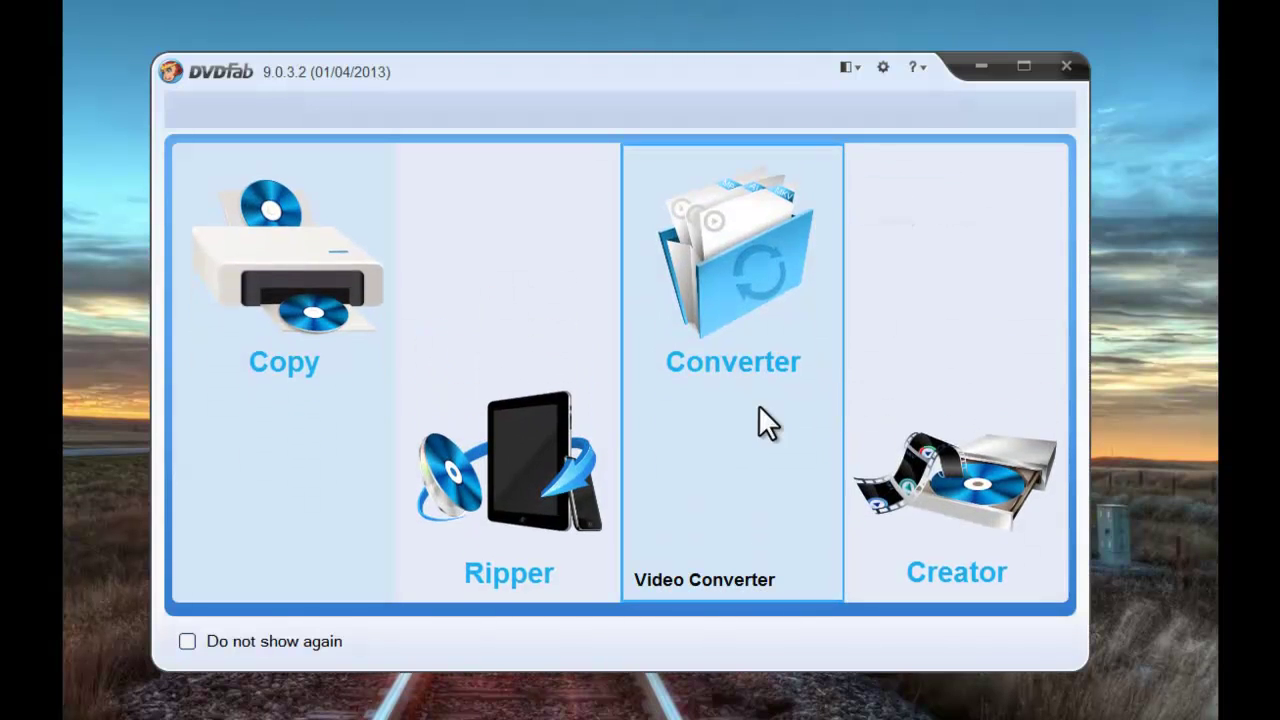
click(504, 500)
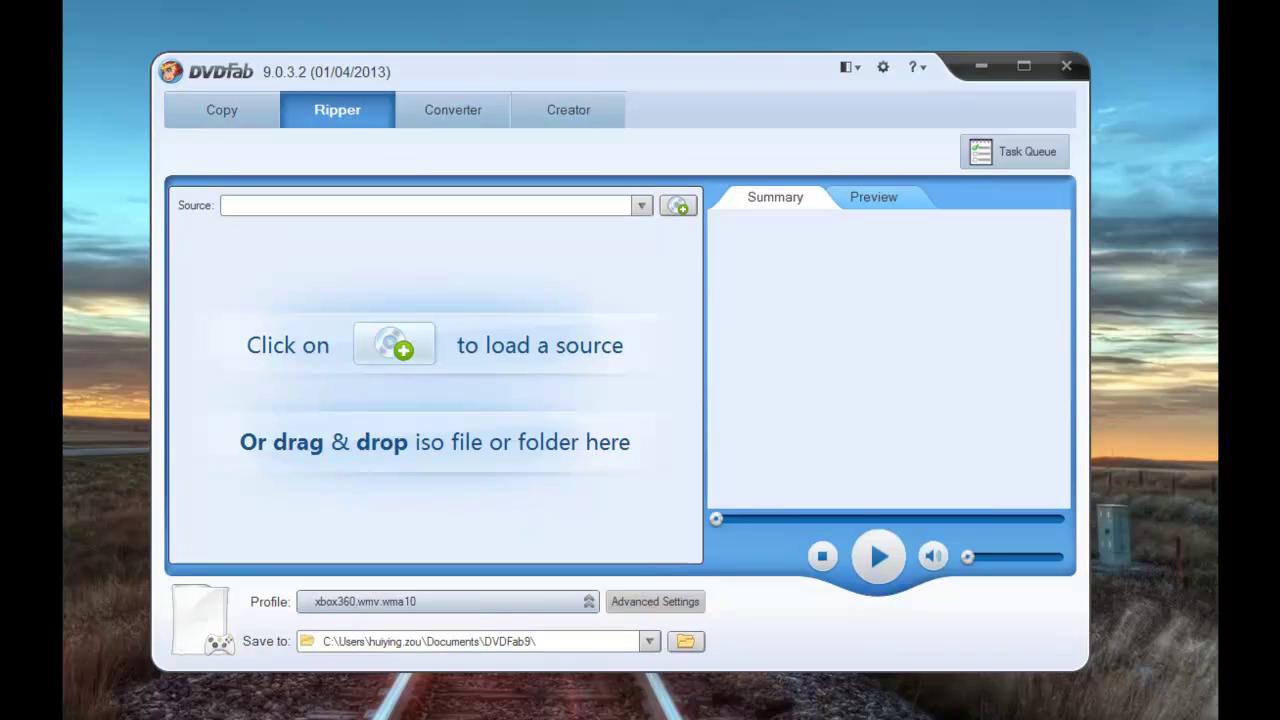
key(alt+Tab)
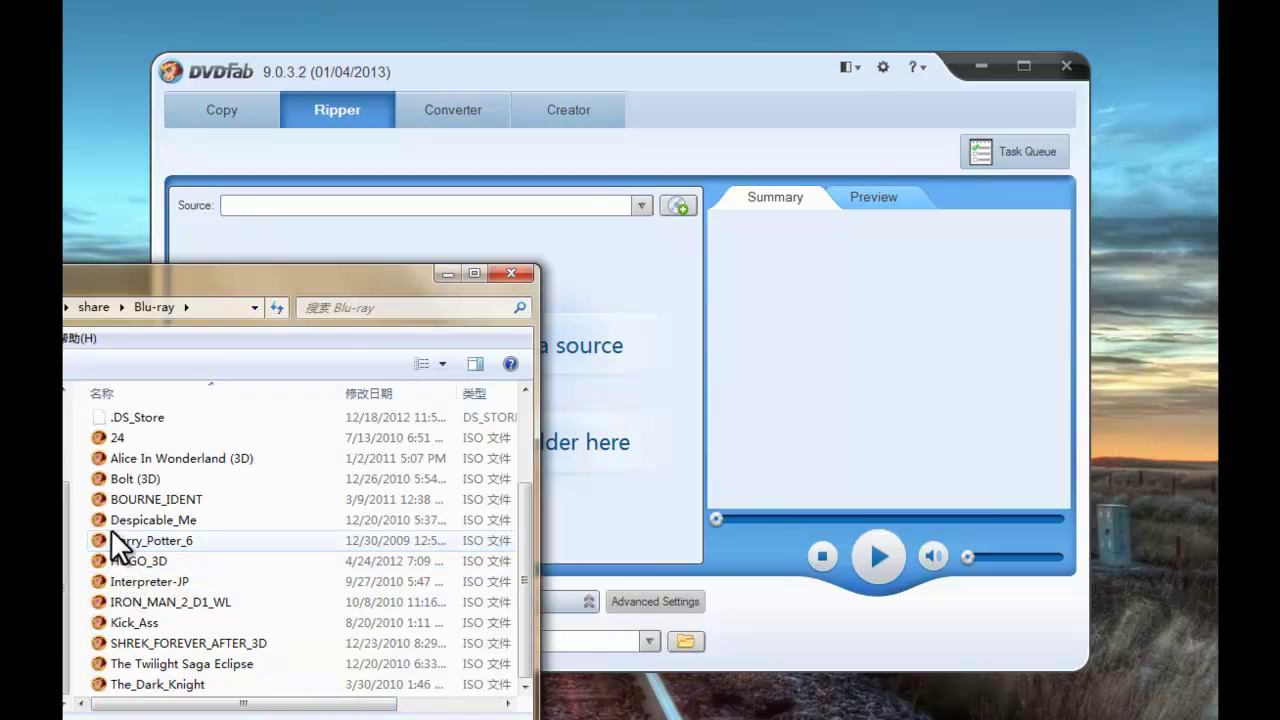
drag(118, 520, 623, 407)
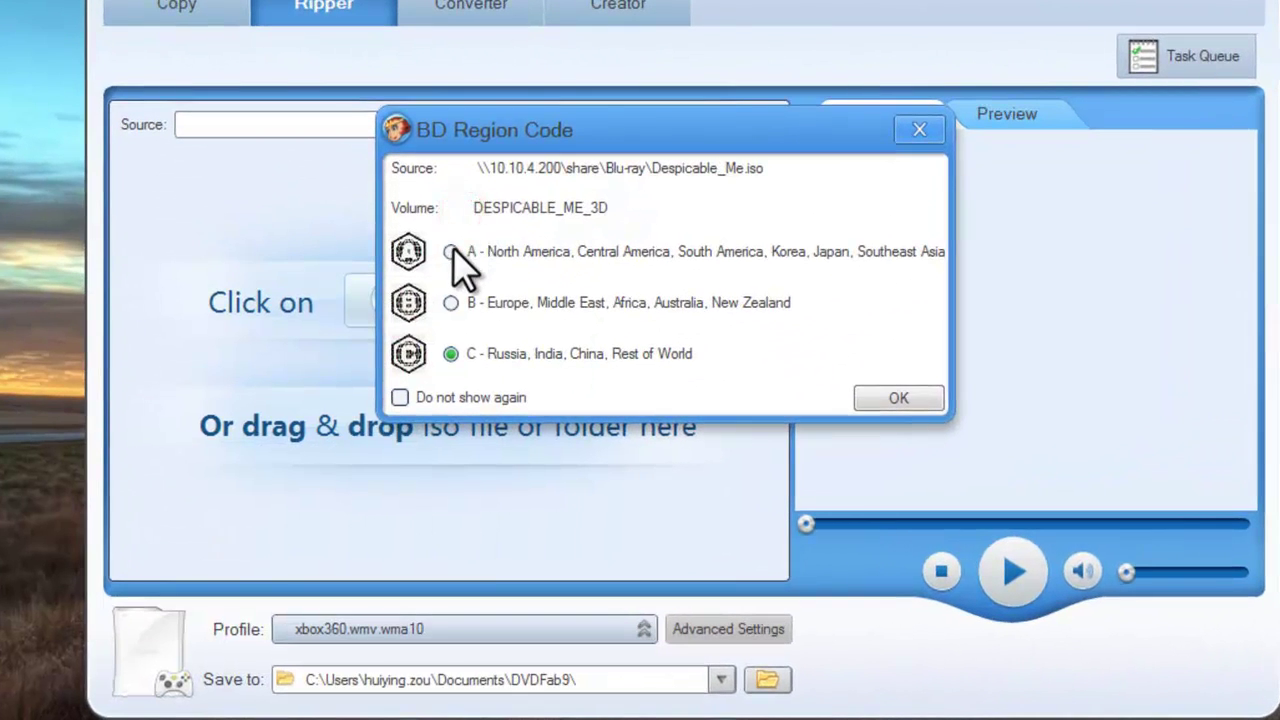
click(451, 251)
click(883, 401)
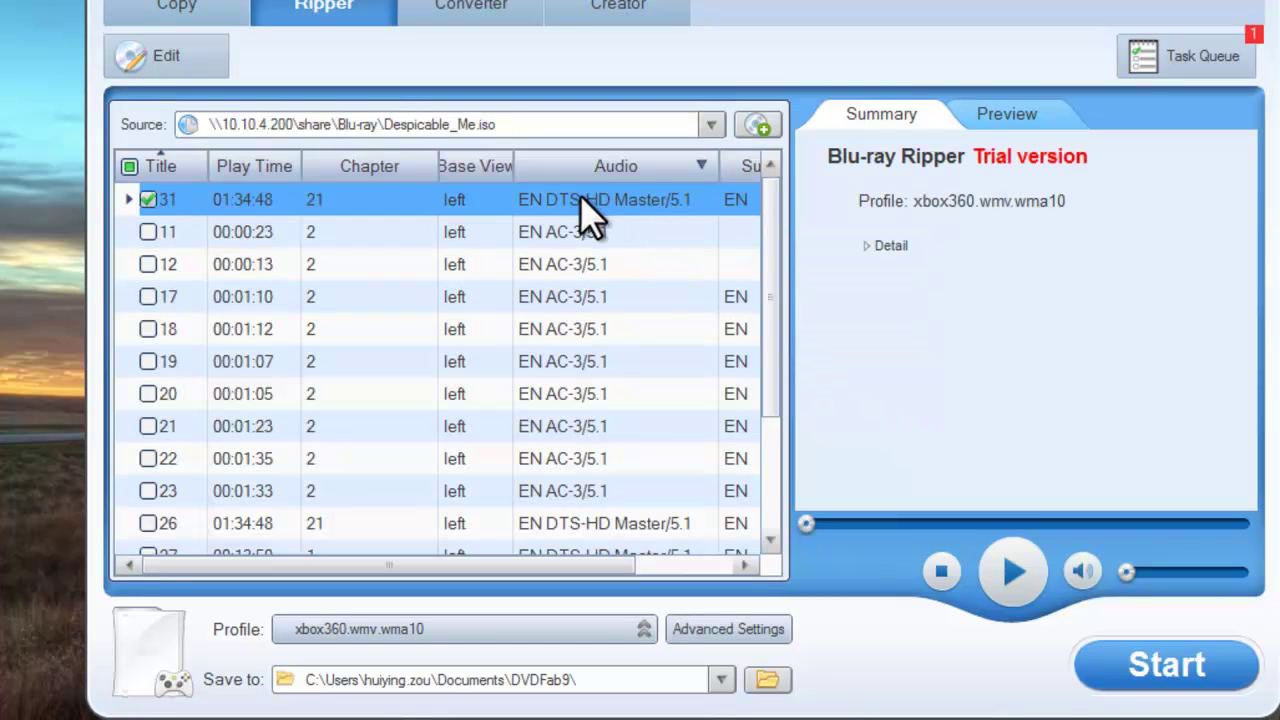
Review the available audio tracks and subpicture options for title 31
click(685, 194)
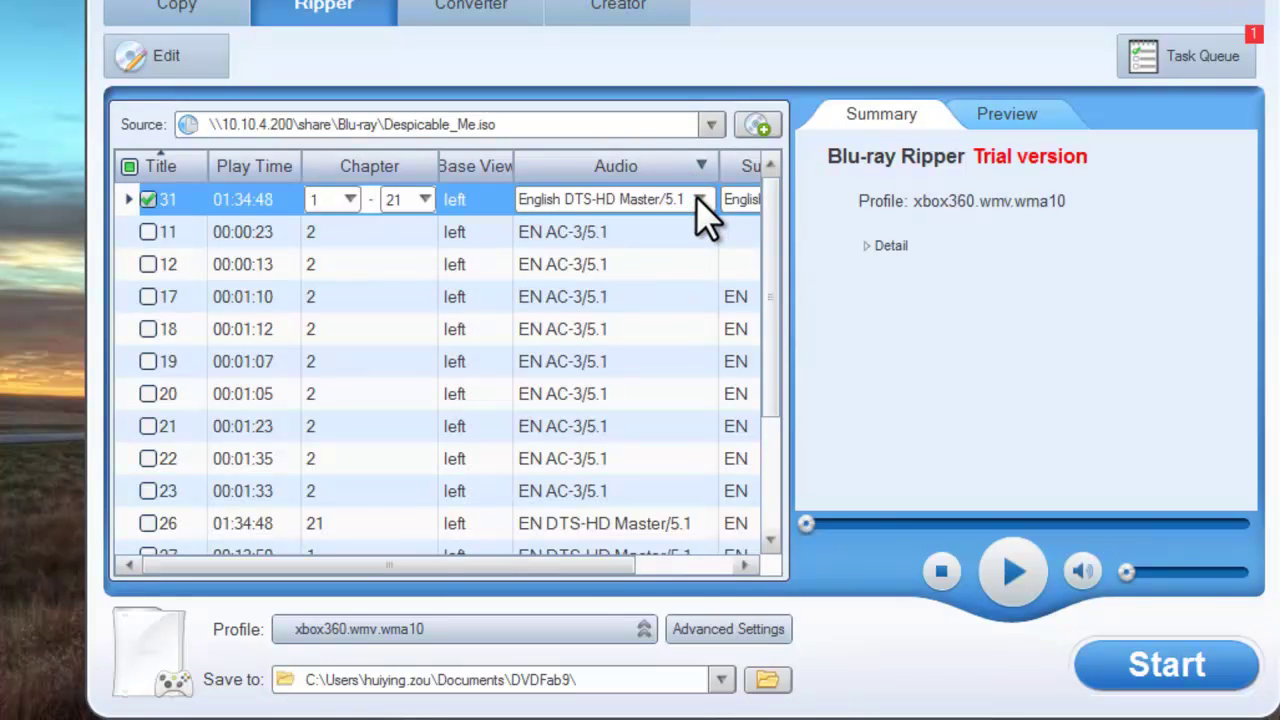
click(697, 198)
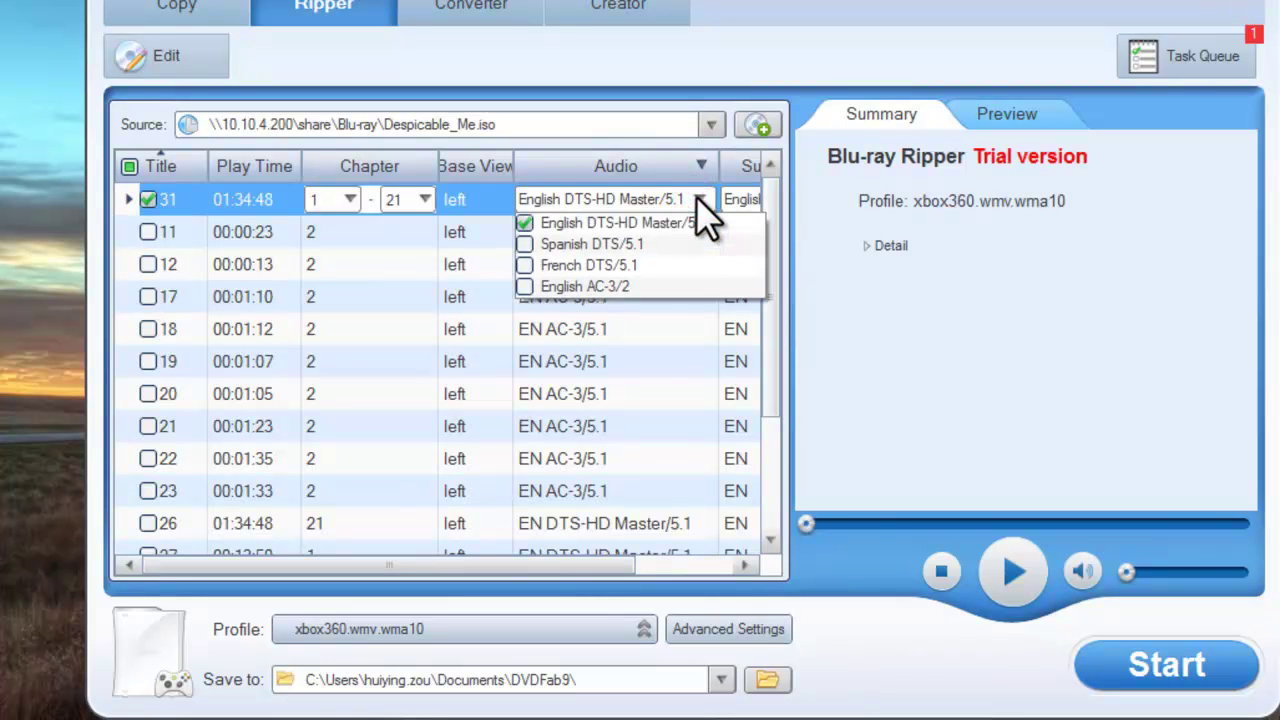
click(697, 198)
drag(608, 566, 706, 571)
click(706, 198)
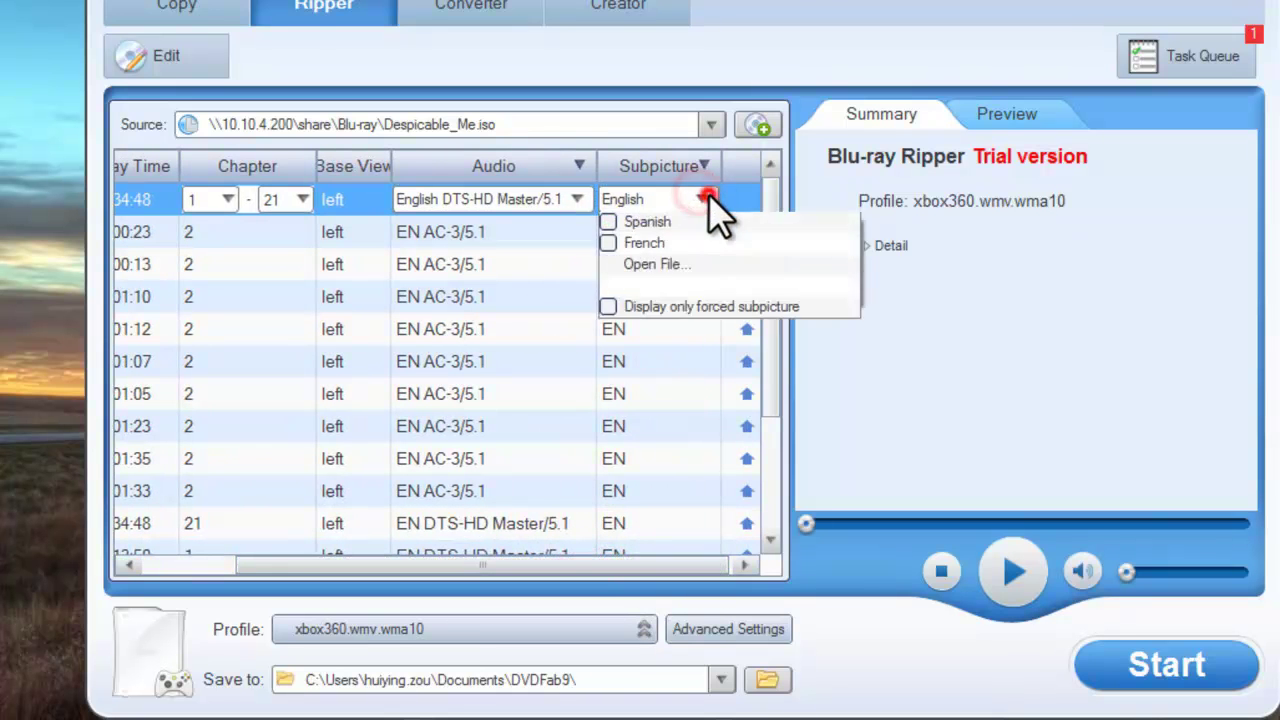
click(712, 210)
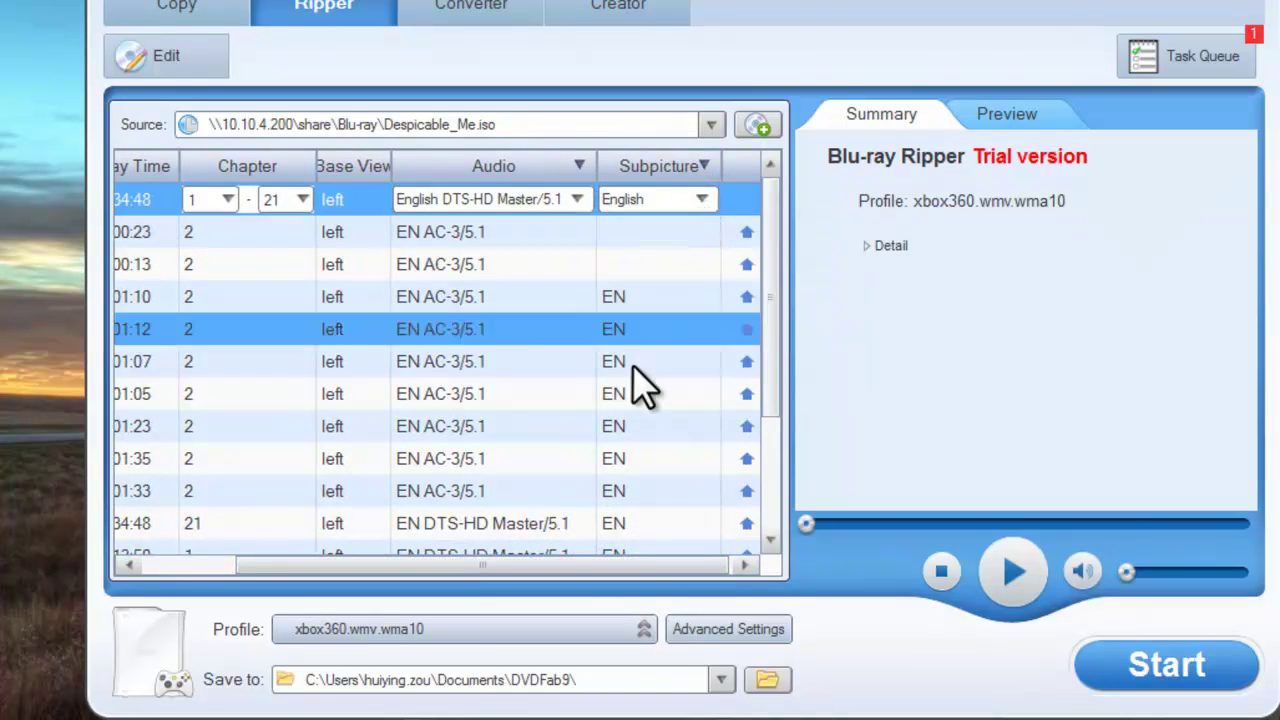
Choose the Sony PlayStation 3 device profile as the output profile for the rip
click(556, 630)
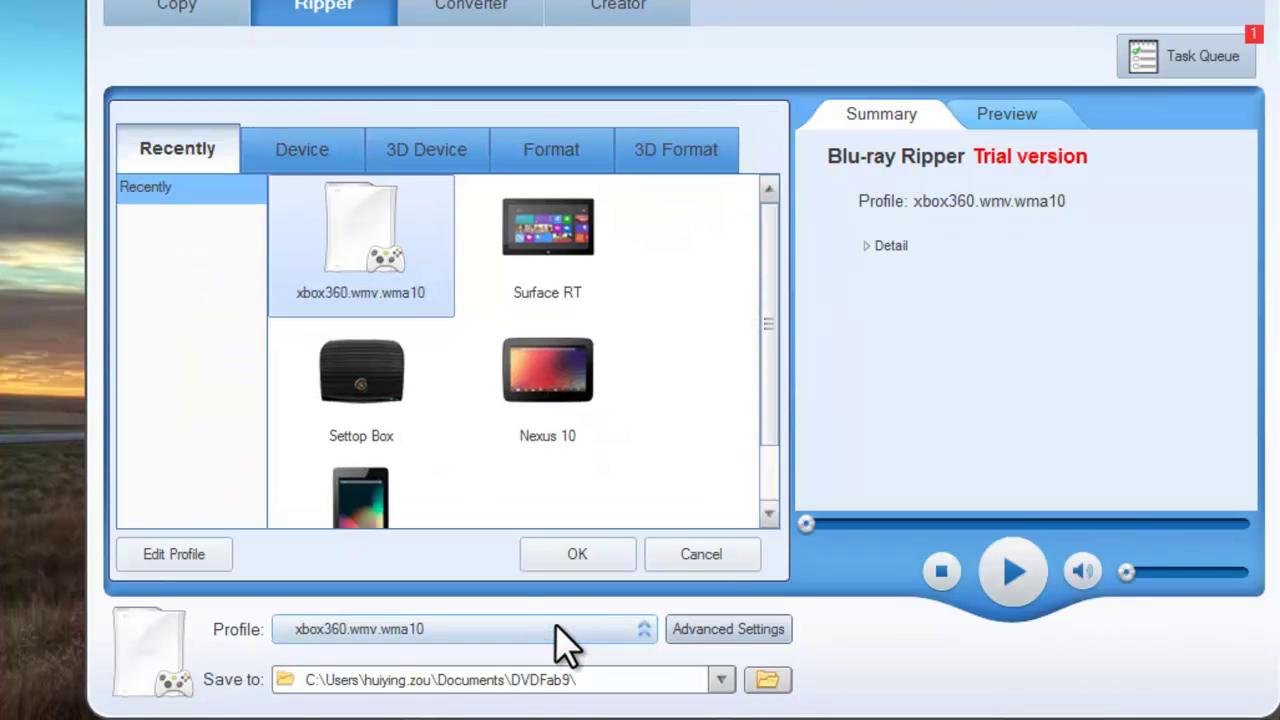
click(304, 152)
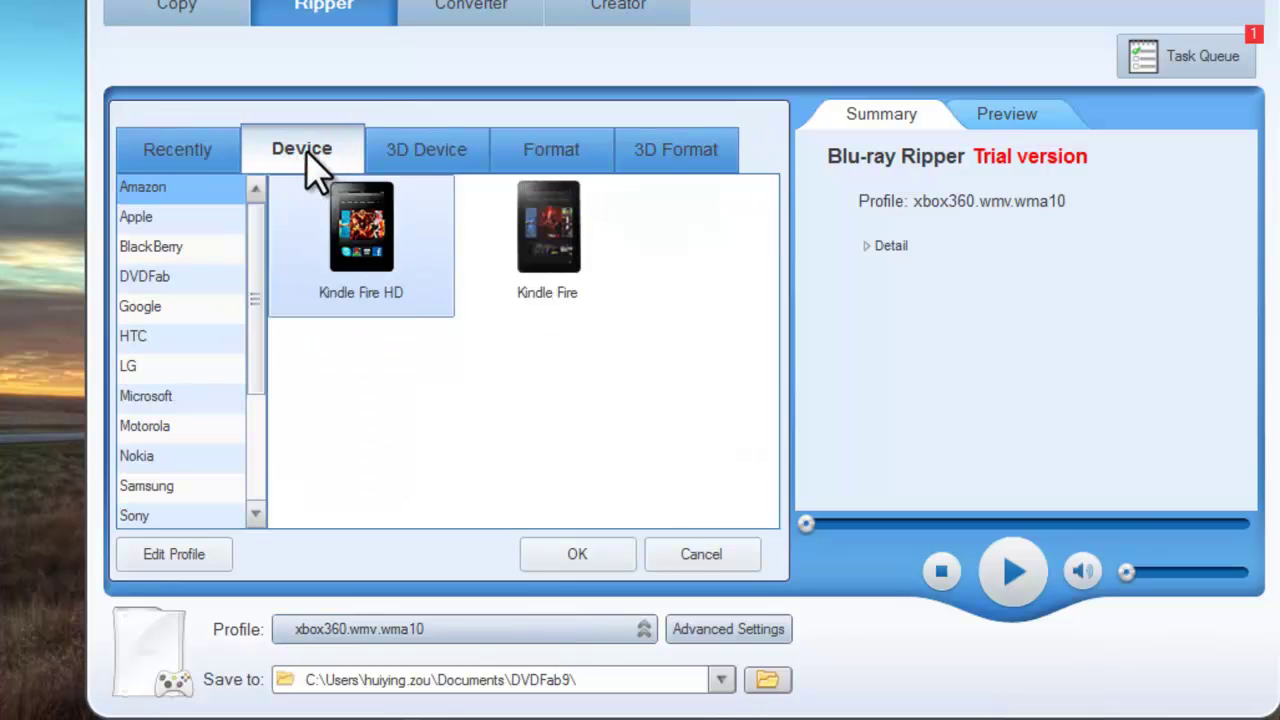
click(257, 238)
drag(257, 238, 257, 246)
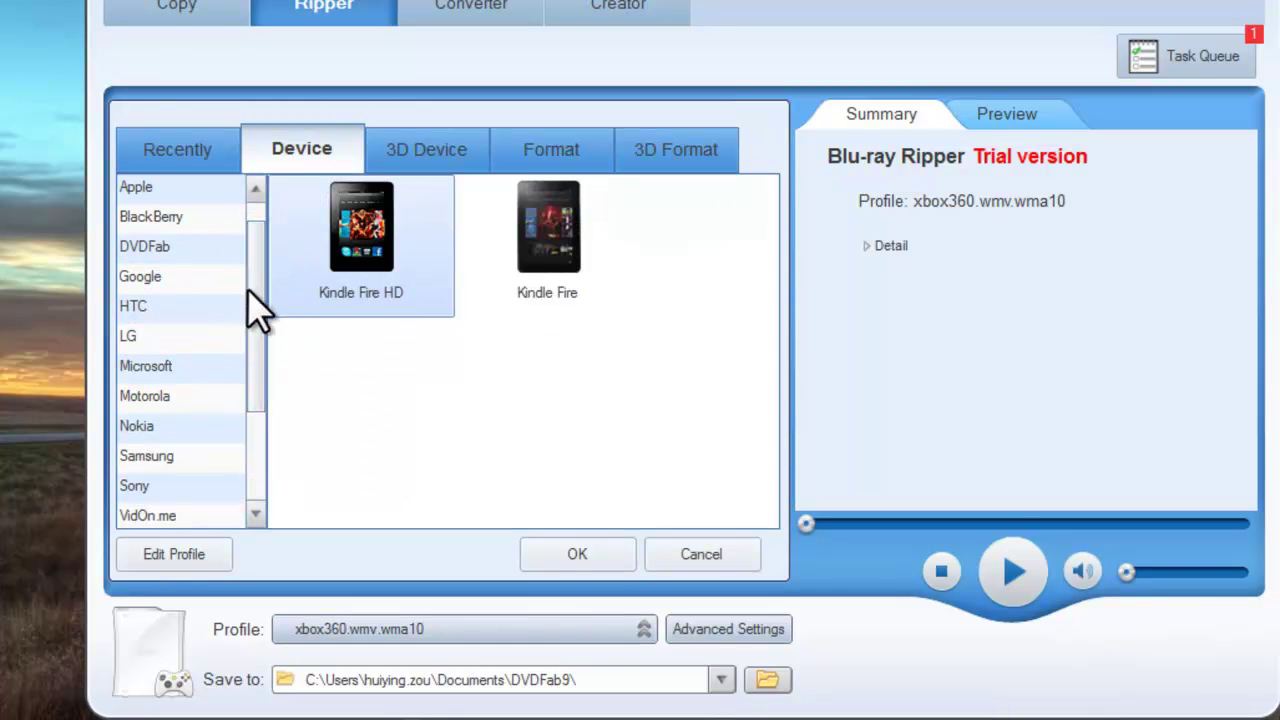
click(250, 364)
drag(250, 364, 252, 384)
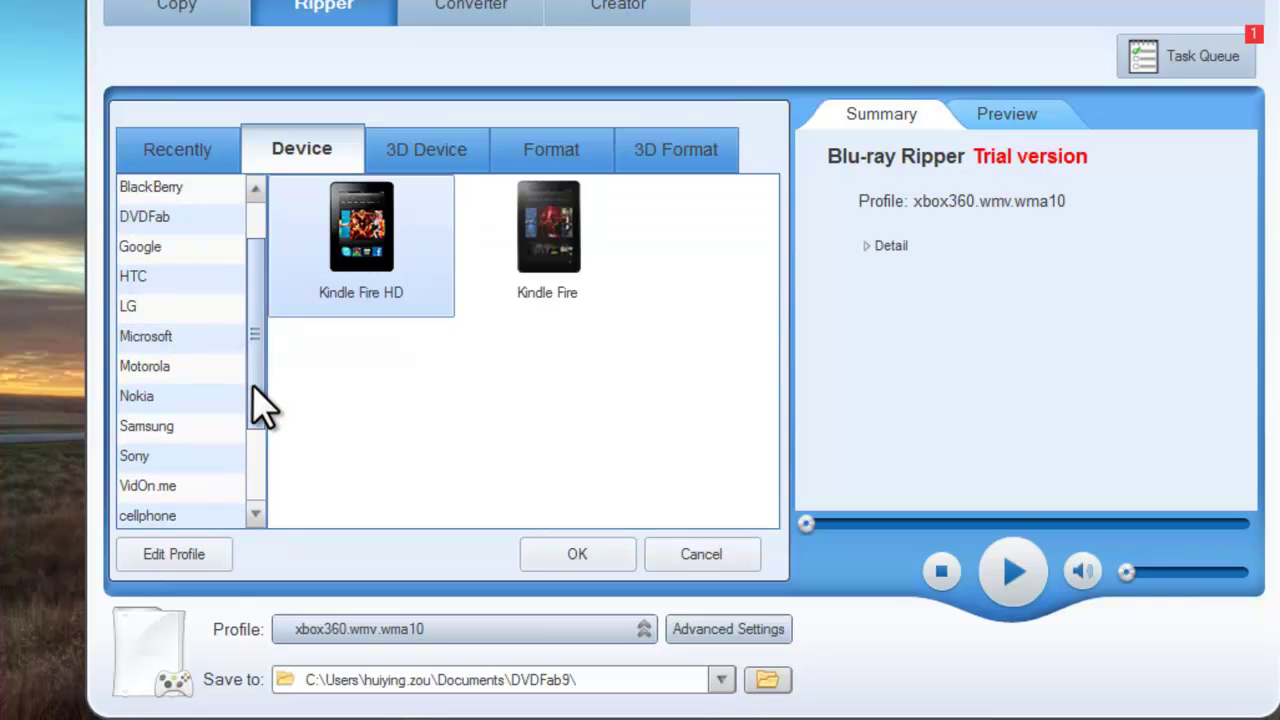
click(213, 455)
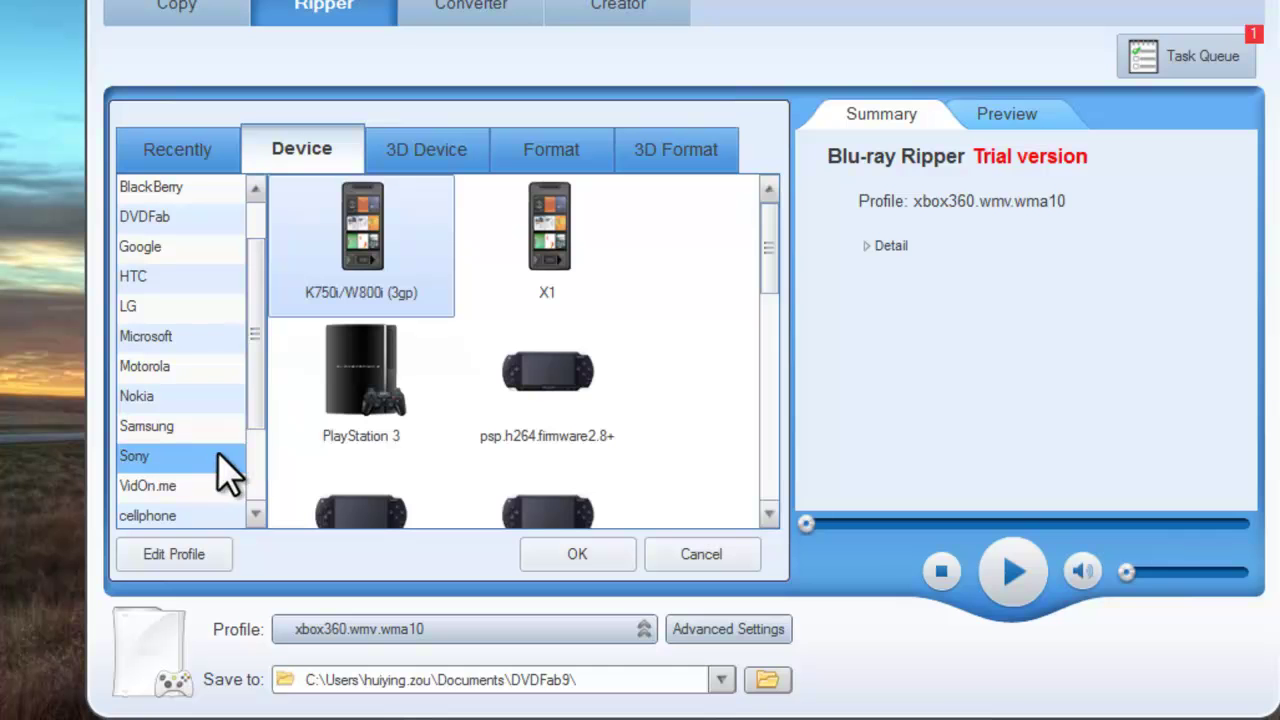
click(355, 385)
click(356, 385)
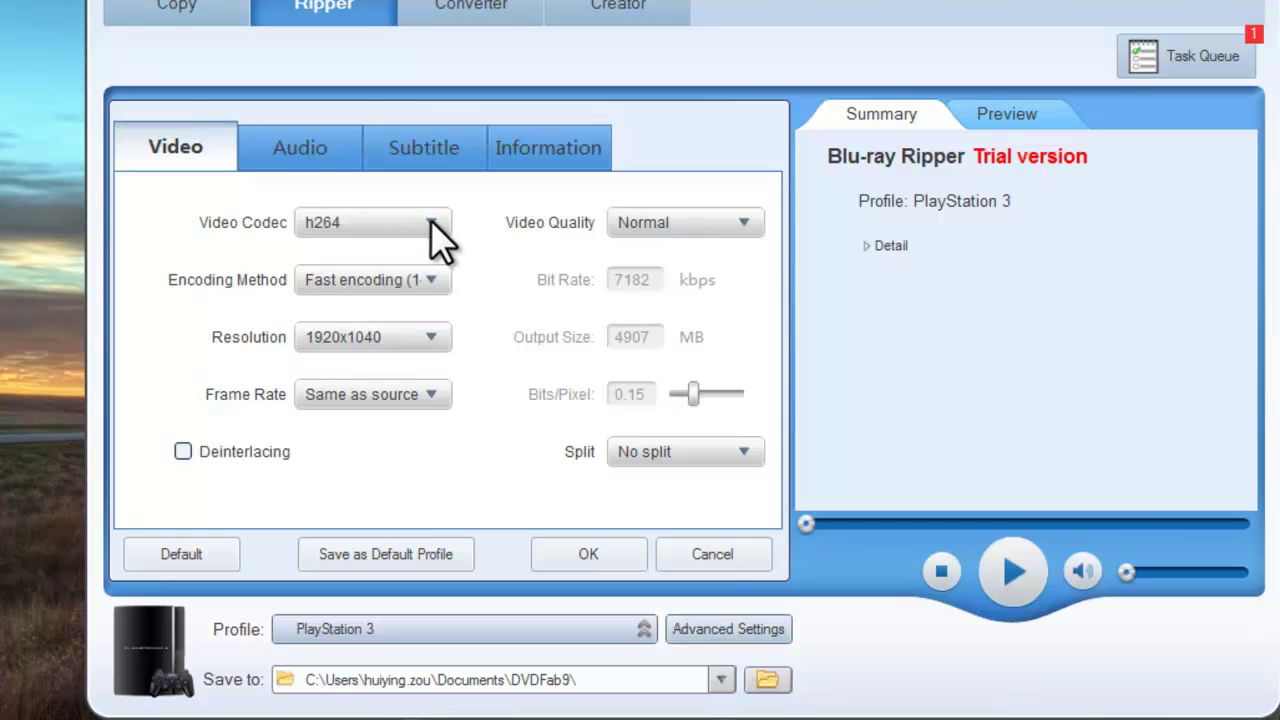
Examine the encoding method, resolution, video quality and split options in the profile's advanced video settings
click(428, 283)
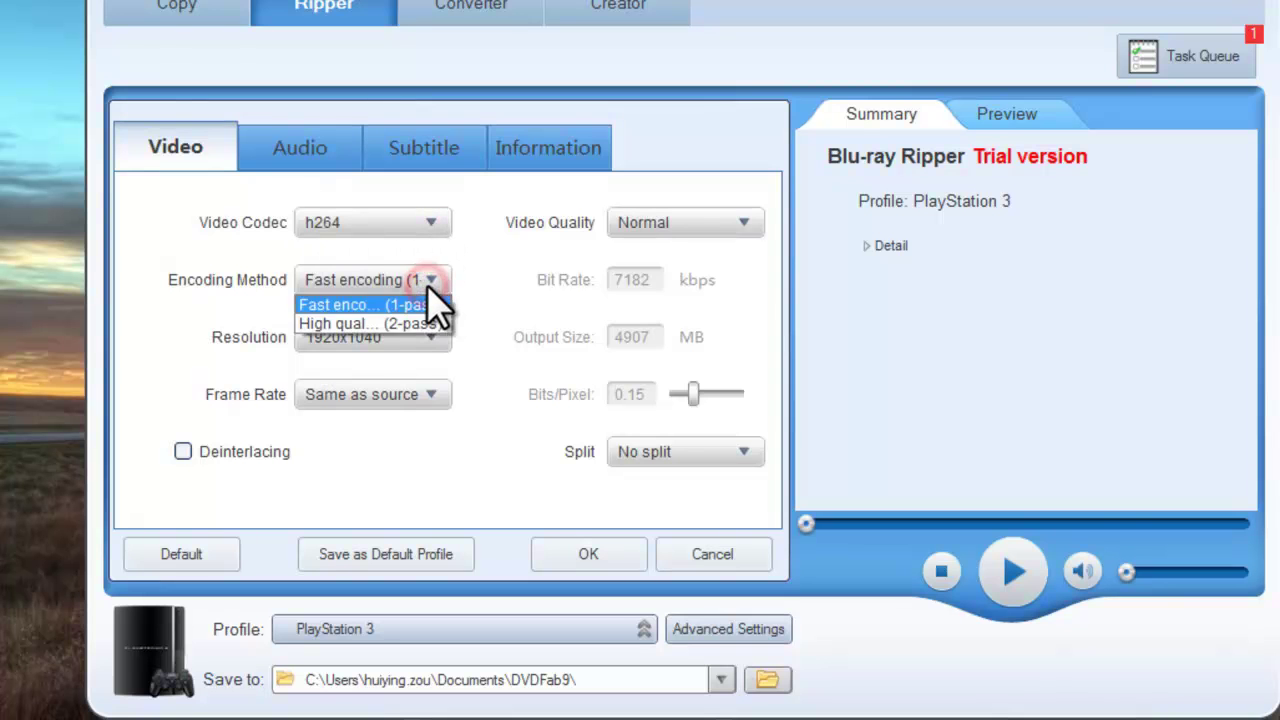
click(428, 284)
click(436, 338)
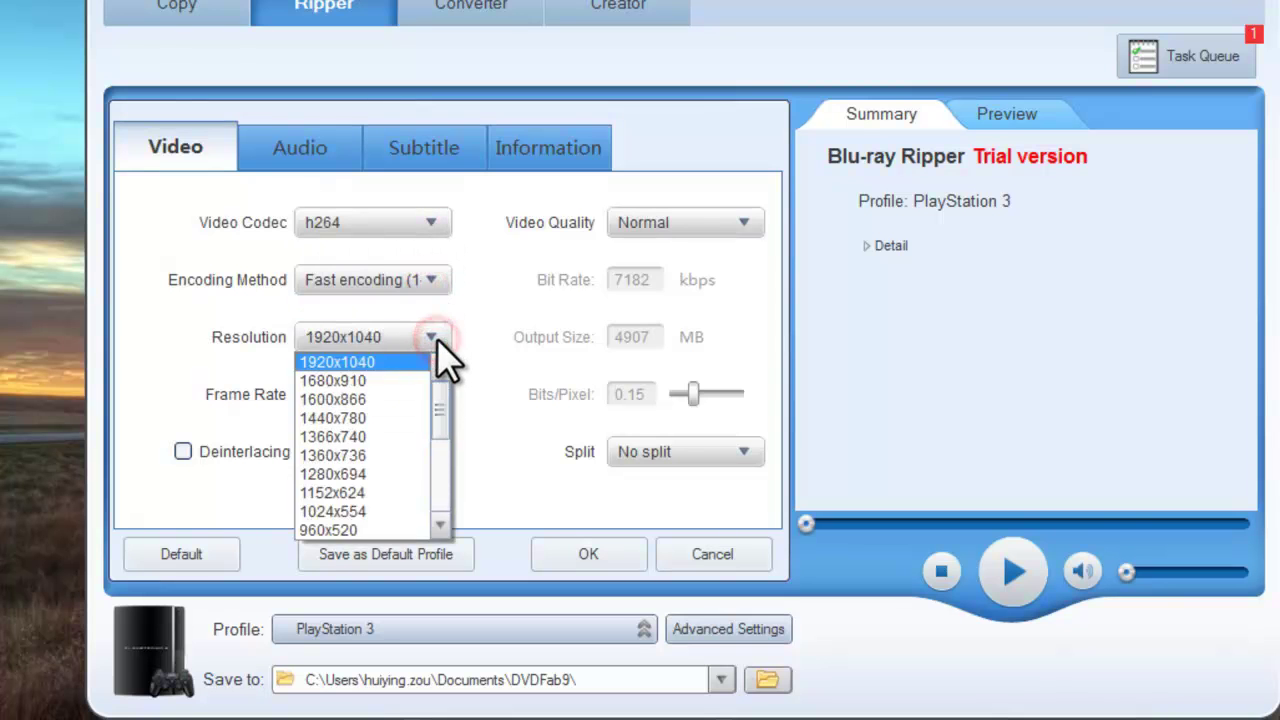
click(437, 339)
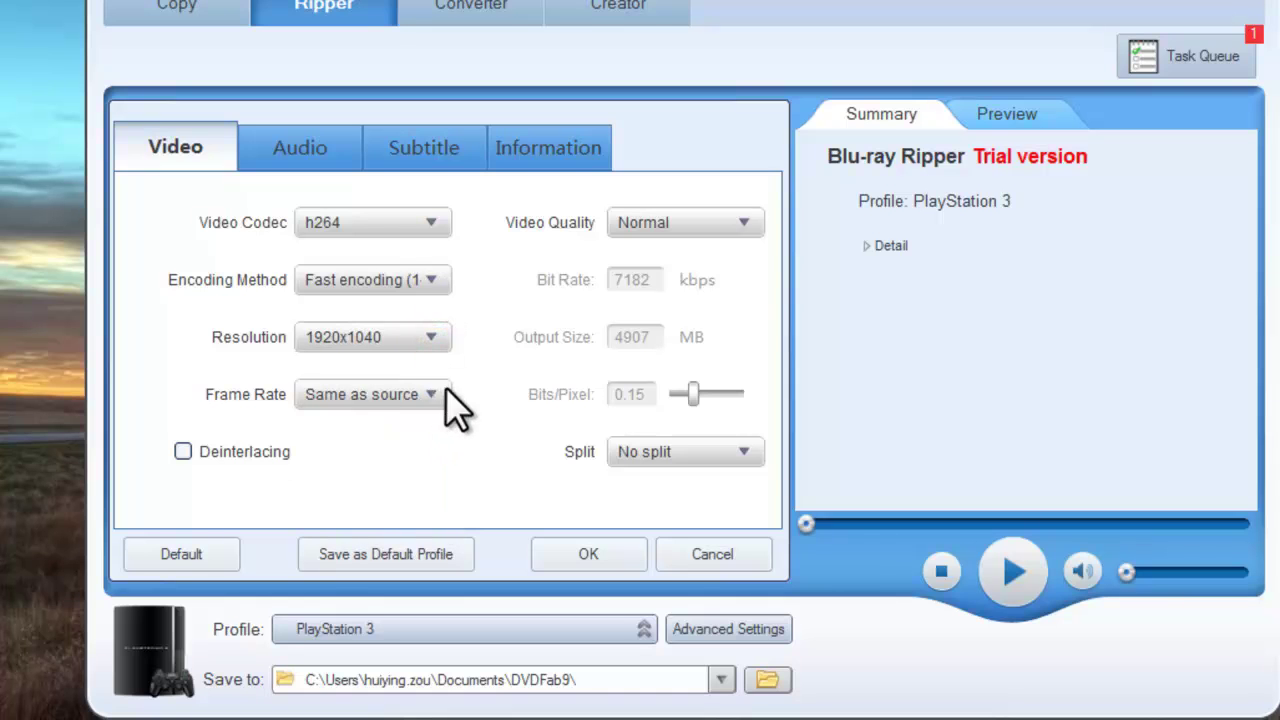
click(740, 223)
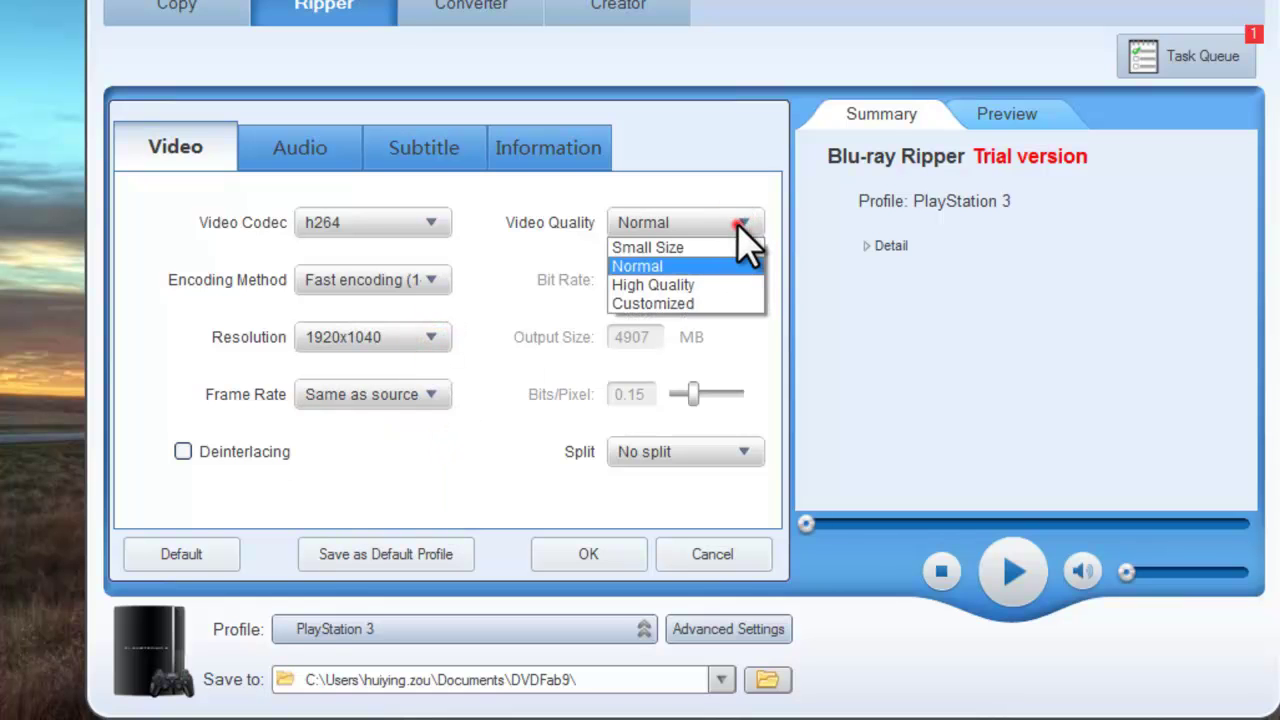
click(740, 223)
click(743, 451)
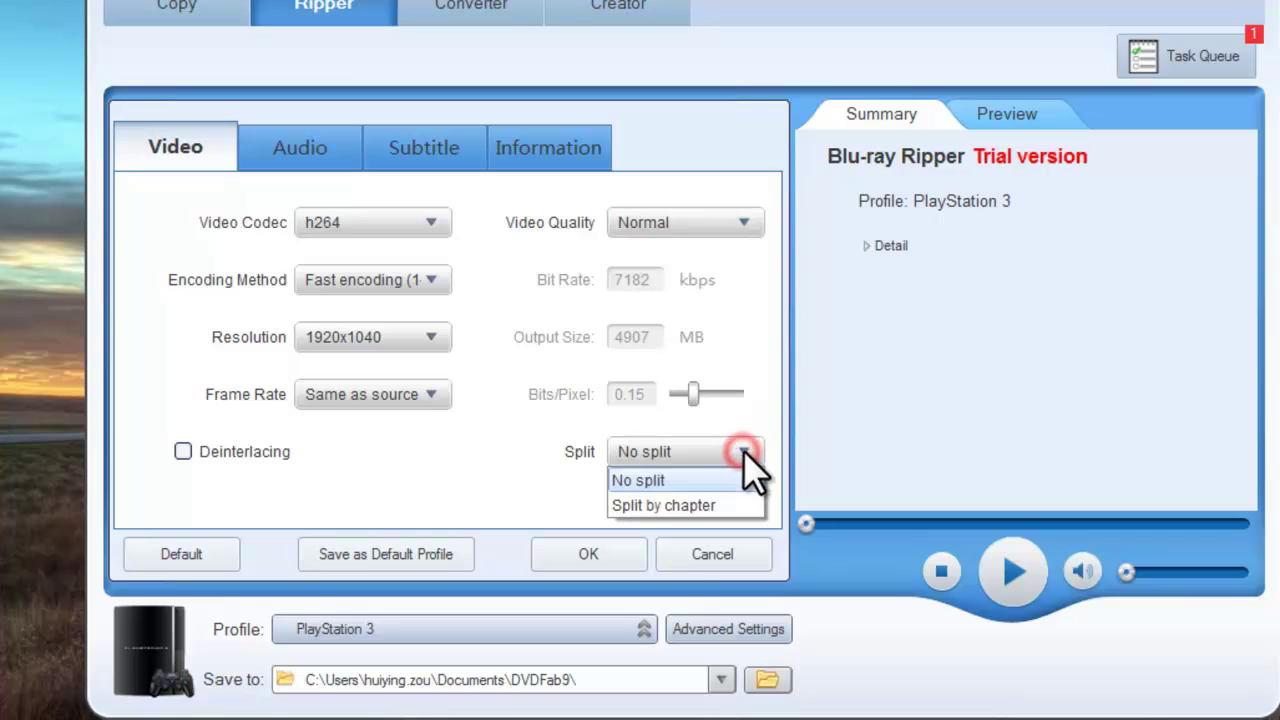
click(743, 451)
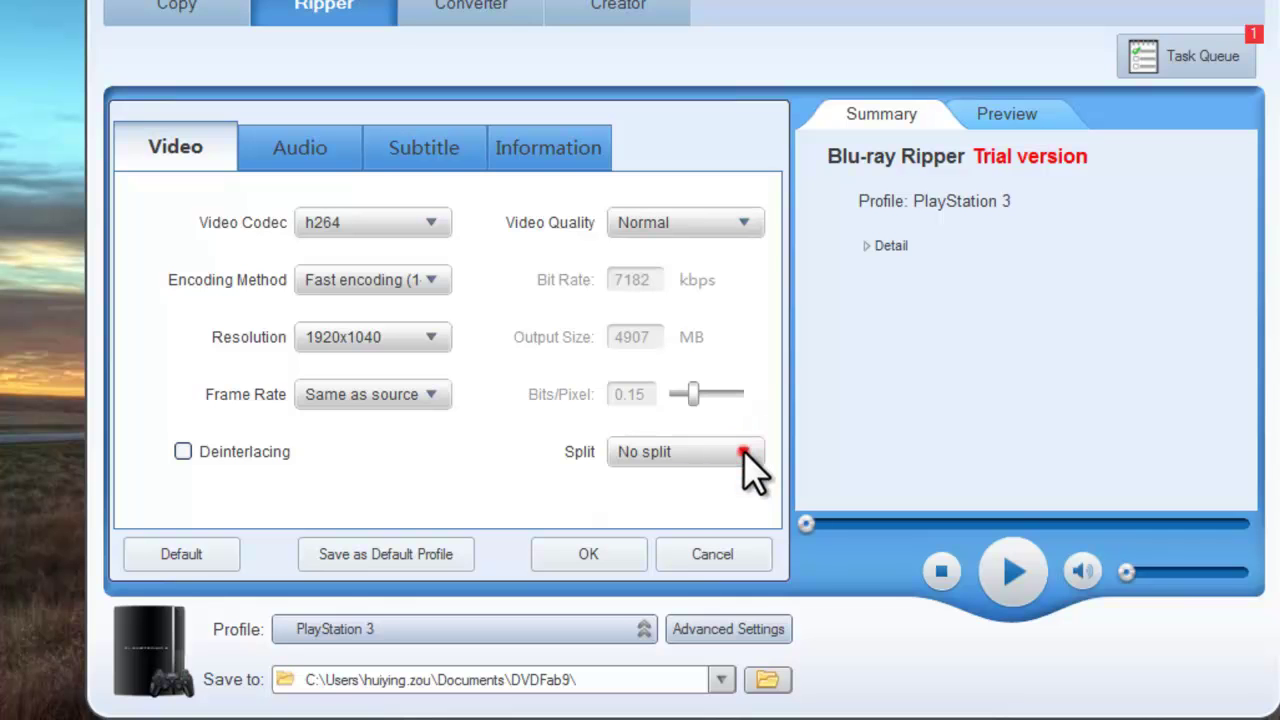
Examine the profile's audio settings for codec, sample rate, channels, bit rate and volume
click(335, 150)
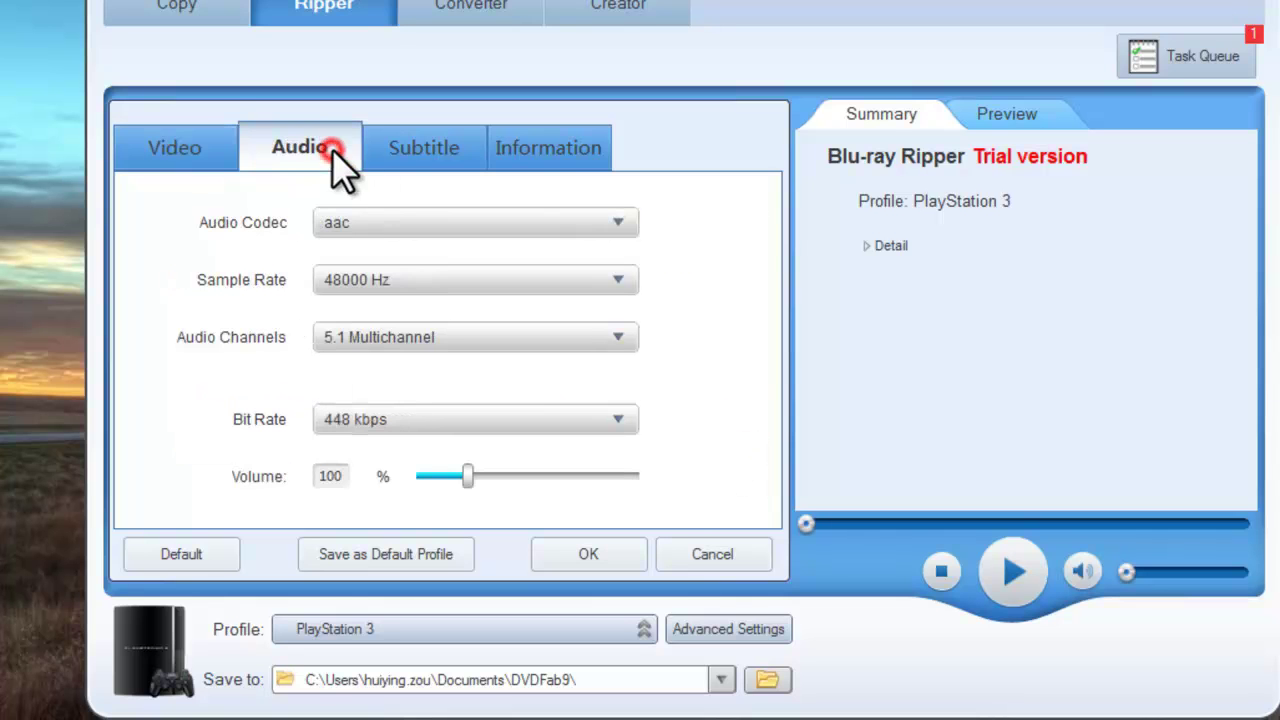
click(618, 223)
click(618, 223)
click(618, 280)
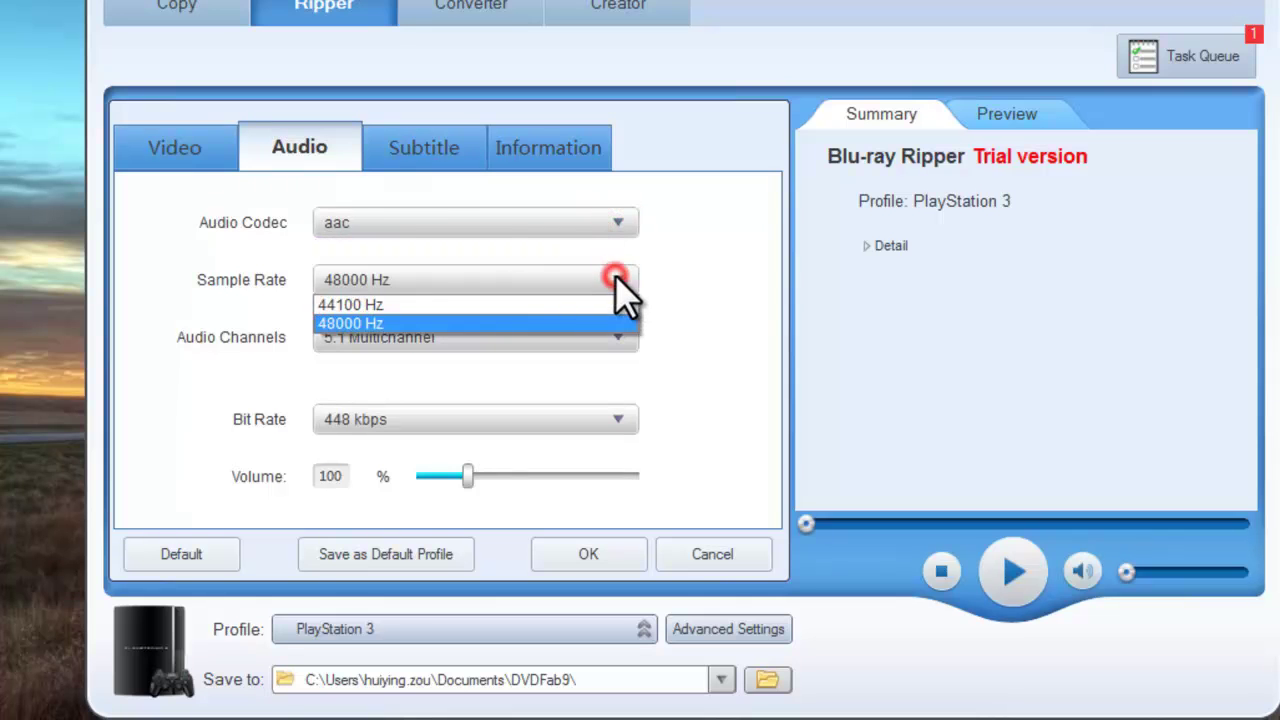
click(618, 280)
click(620, 335)
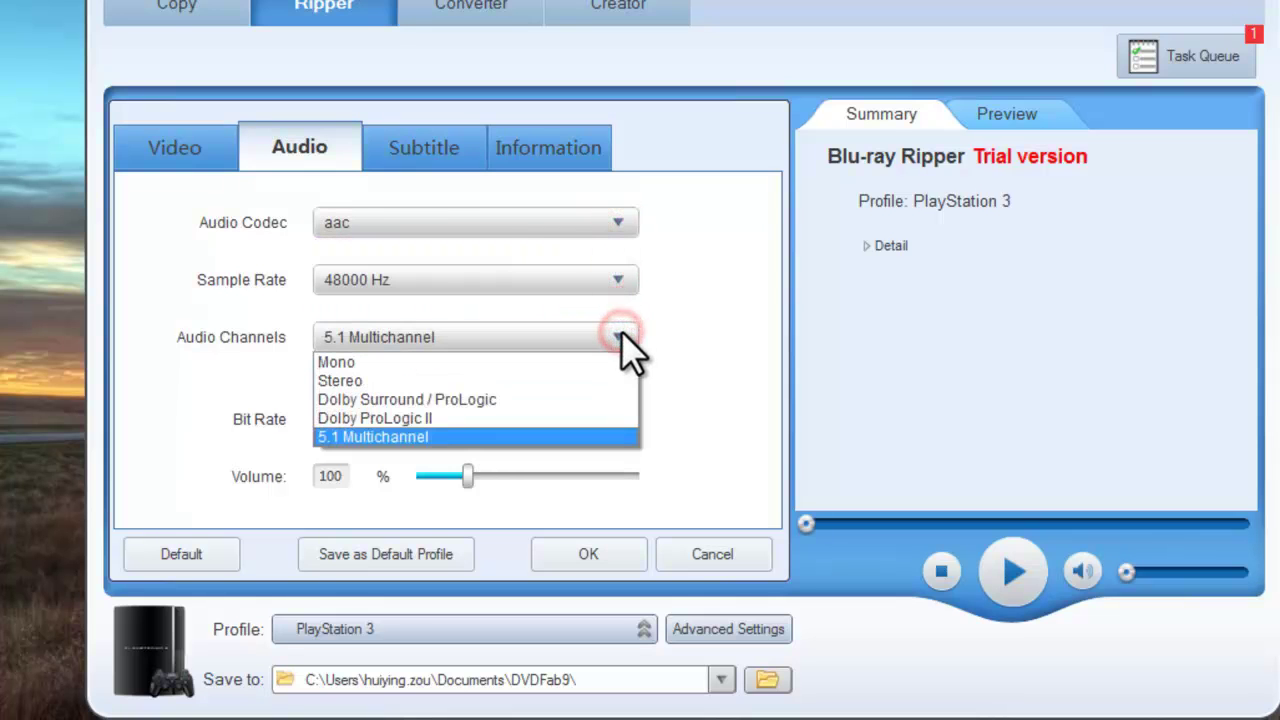
click(622, 340)
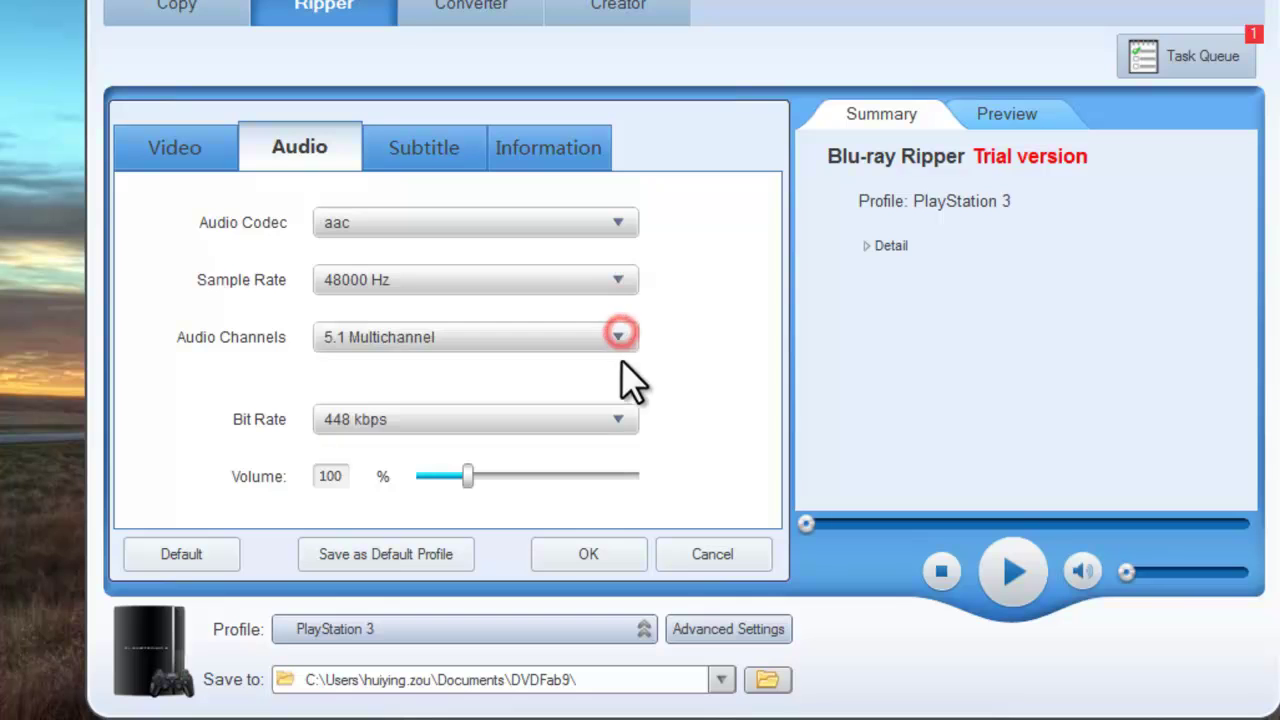
click(620, 420)
click(619, 421)
drag(466, 479, 470, 480)
Review the output's file name, author and title fields and accept the advanced settings
click(516, 150)
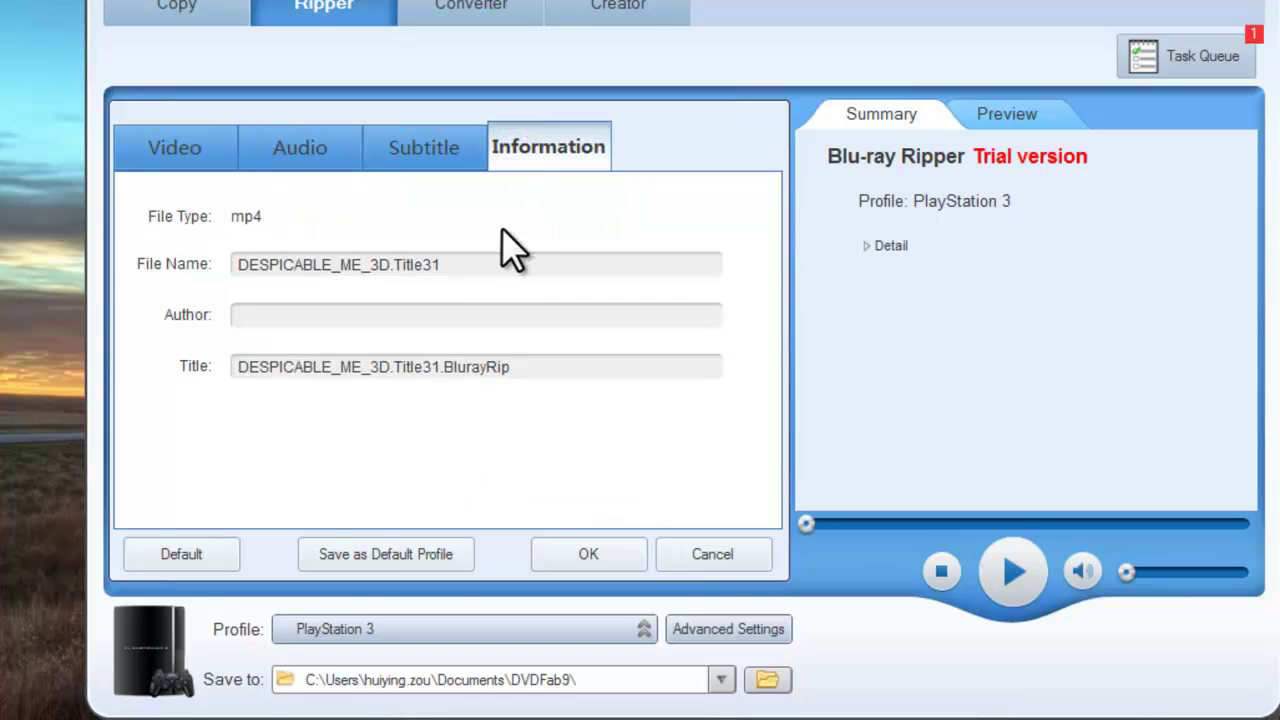
click(491, 261)
click(496, 315)
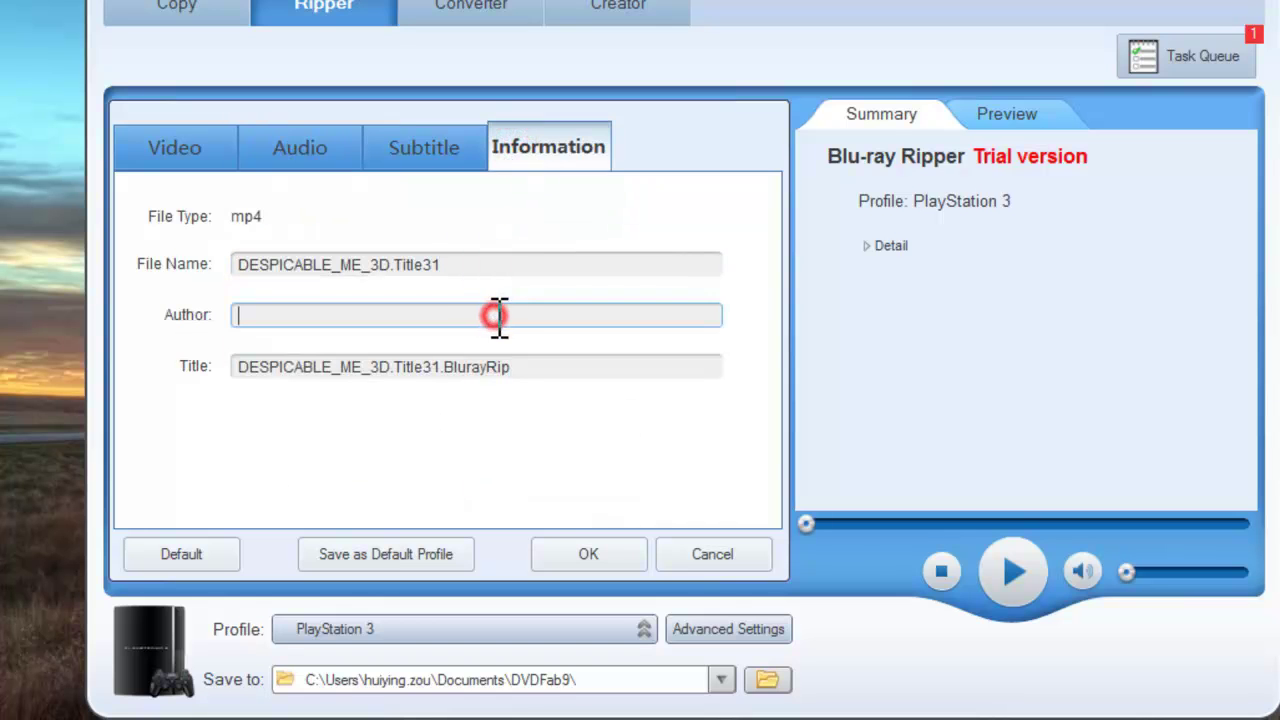
click(528, 366)
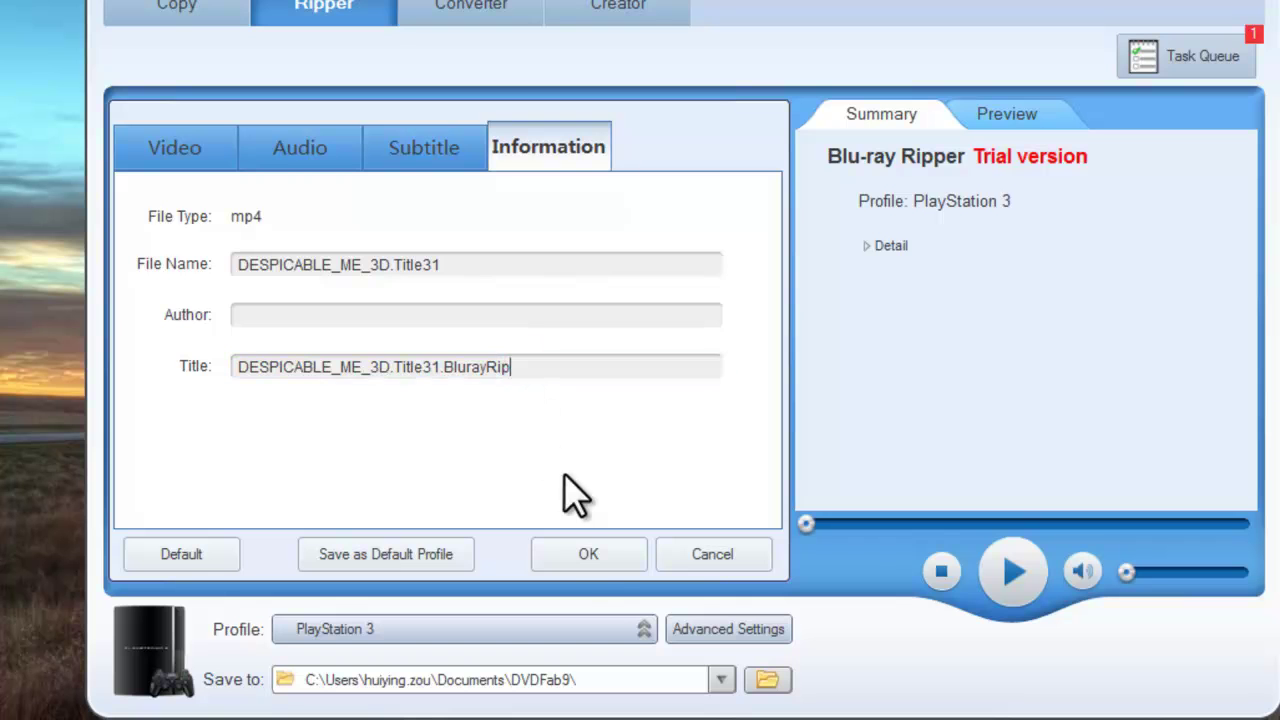
click(596, 549)
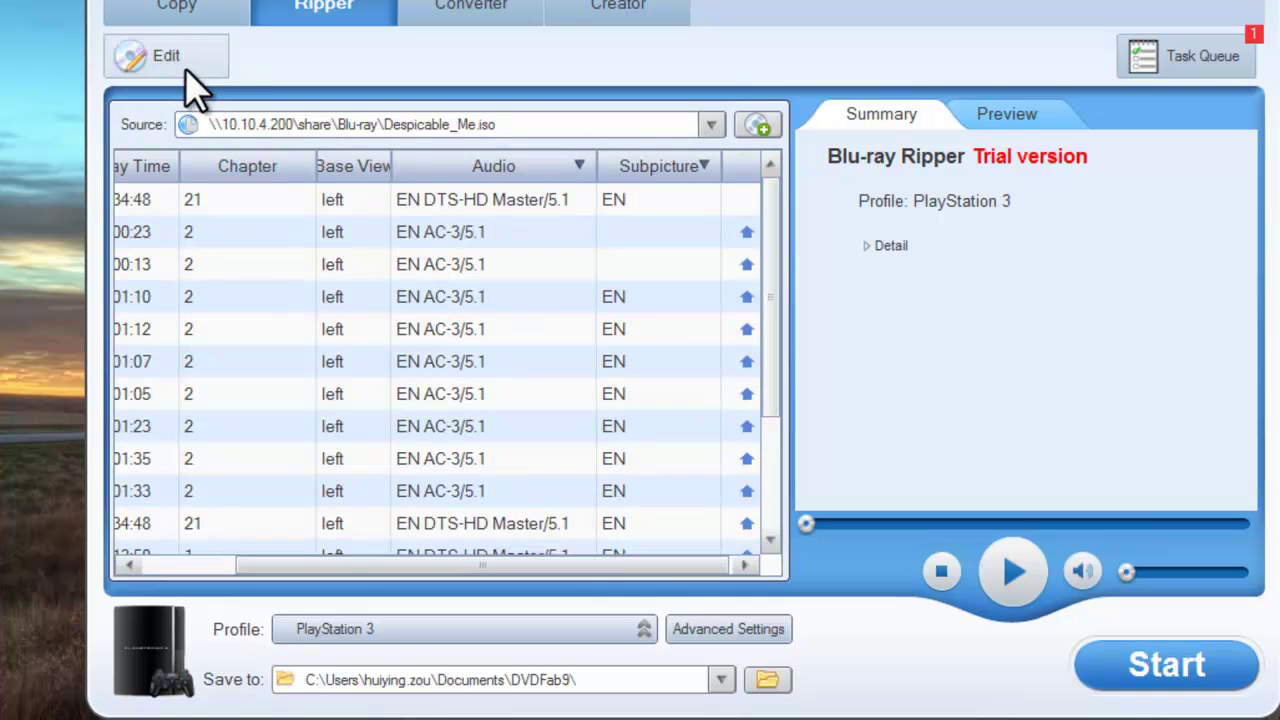
Open the video effect editor for the title and select a 16:9 source aspect ratio with 1920x1040 frame resolution
click(185, 68)
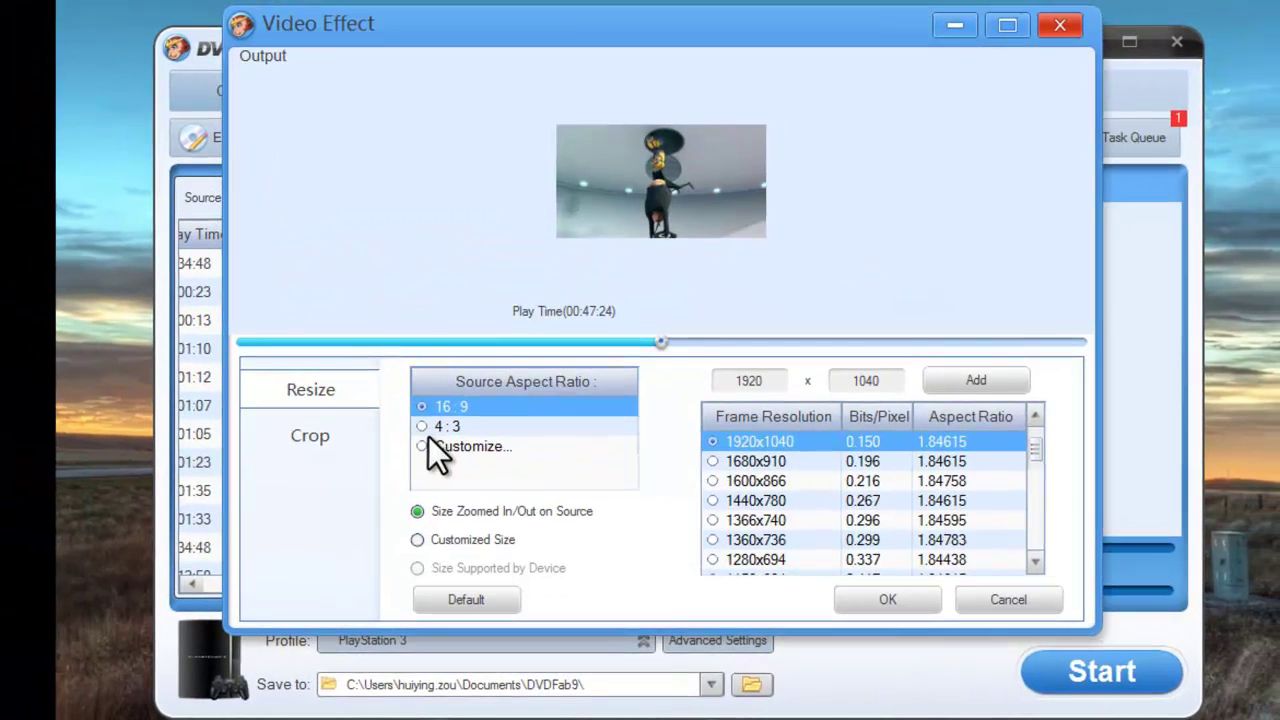
click(424, 430)
click(419, 404)
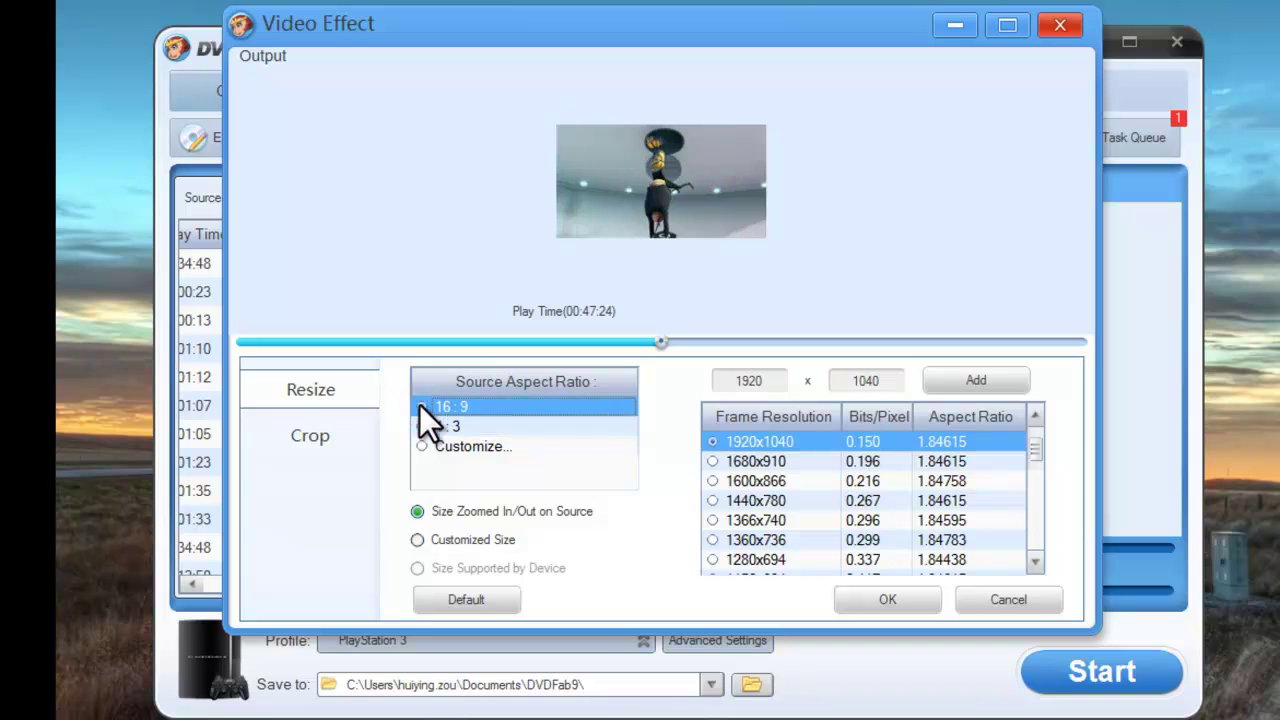
click(714, 480)
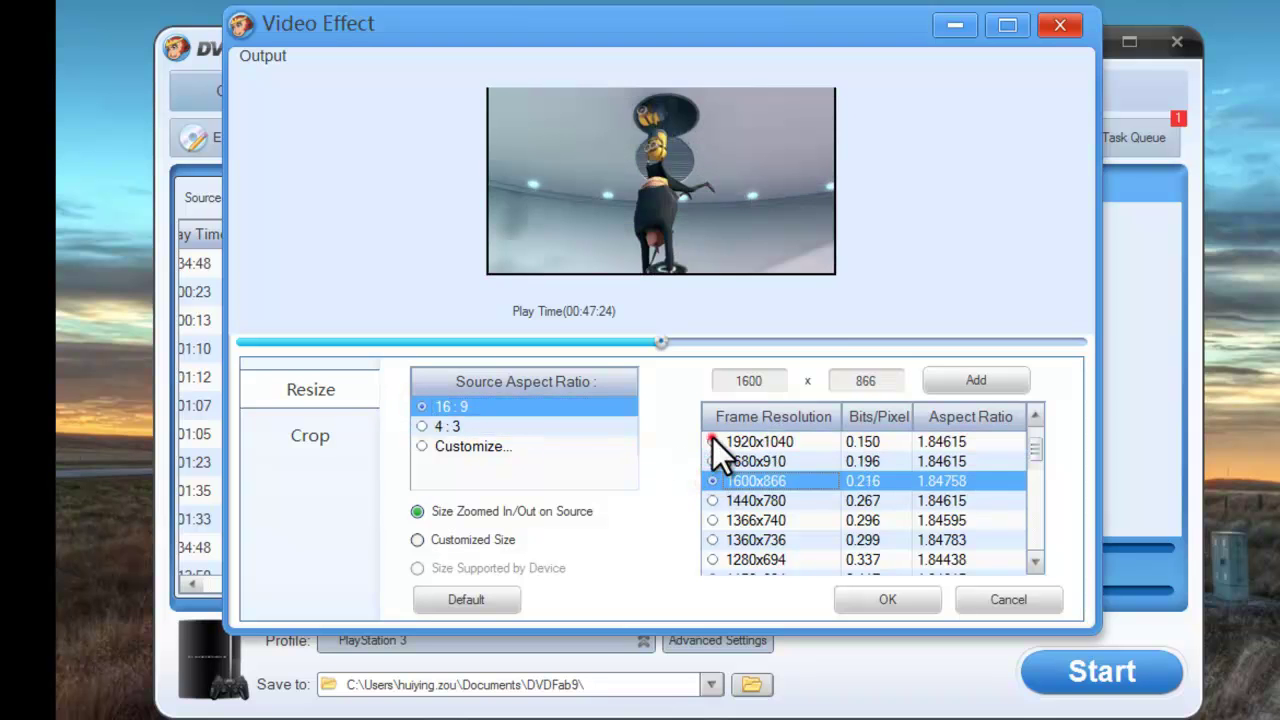
click(712, 440)
Set a customized crop on the video, shrinking the crop frame from its lower-left corner and centring it over the picture
click(323, 432)
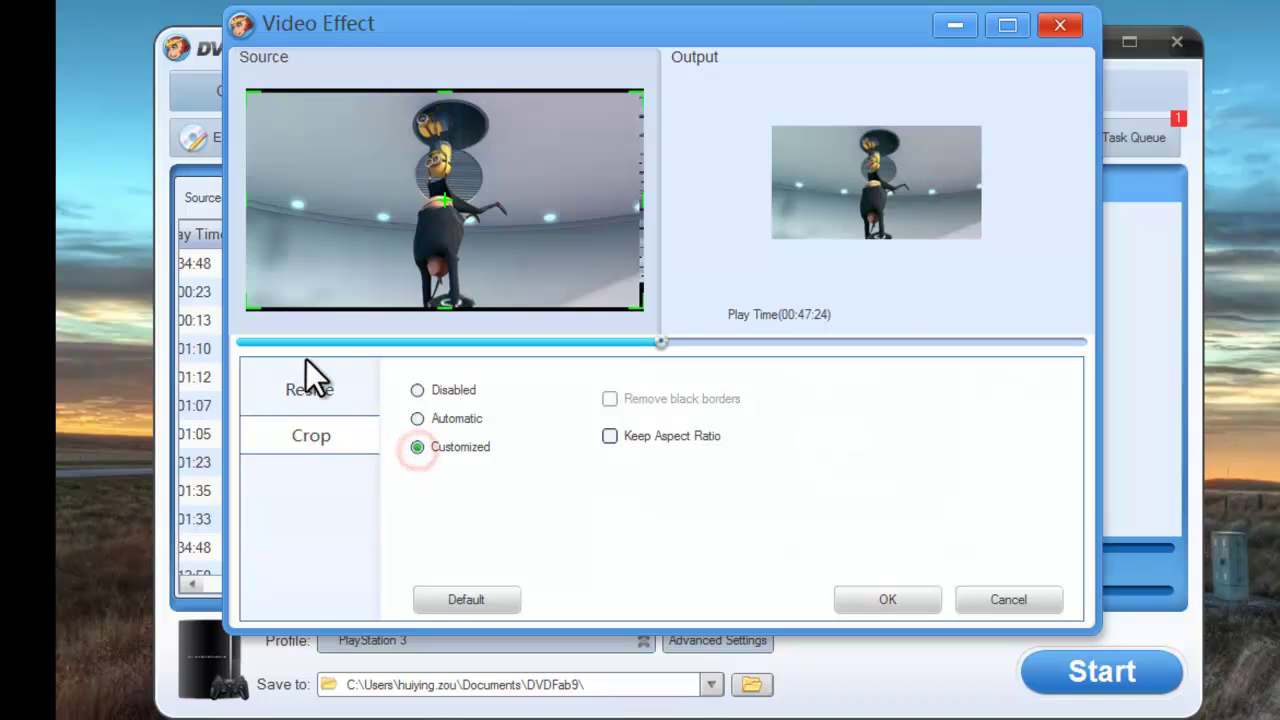
drag(250, 308, 320, 250)
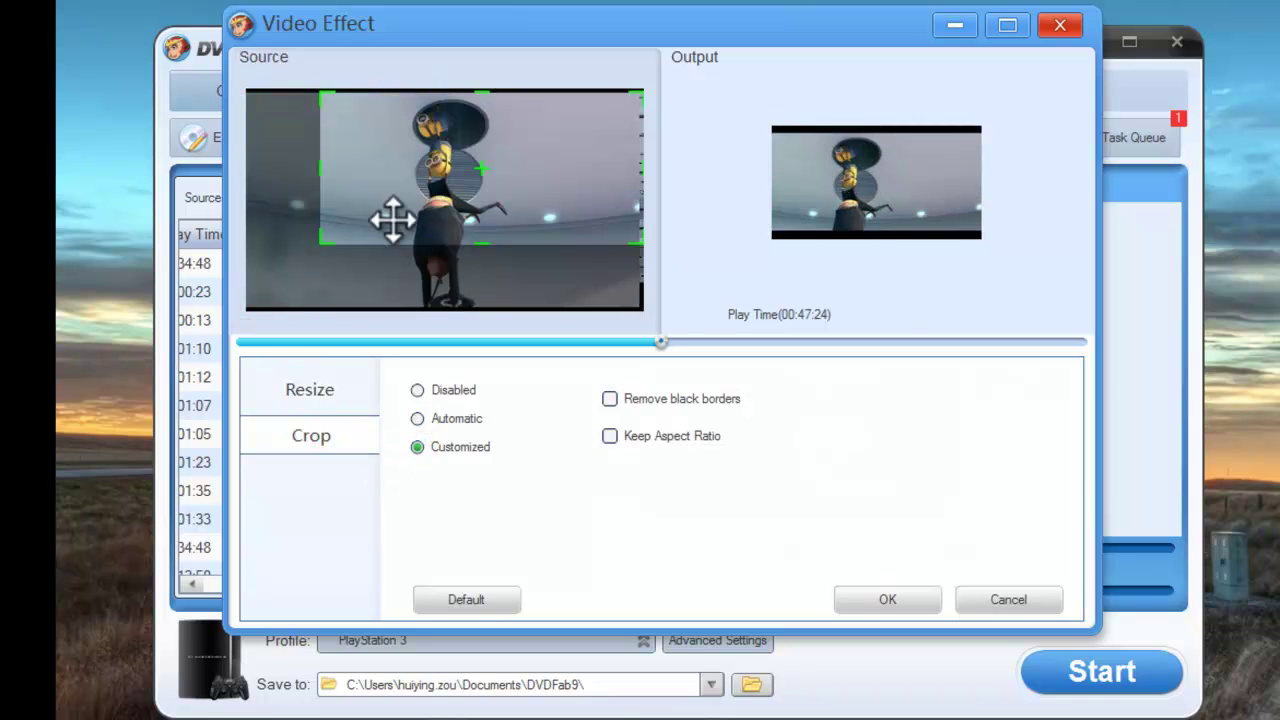
drag(474, 211, 457, 214)
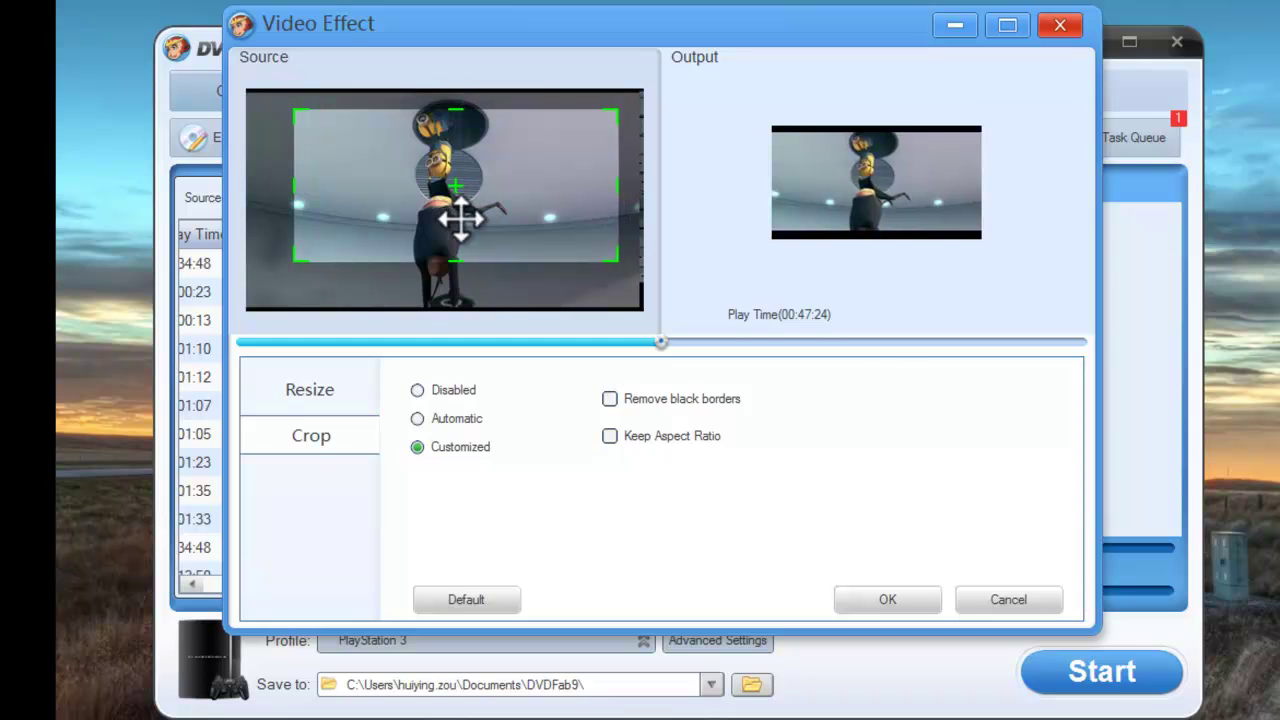
Switch the crop mode from customized to Automatic and accept the video effect settings
click(417, 418)
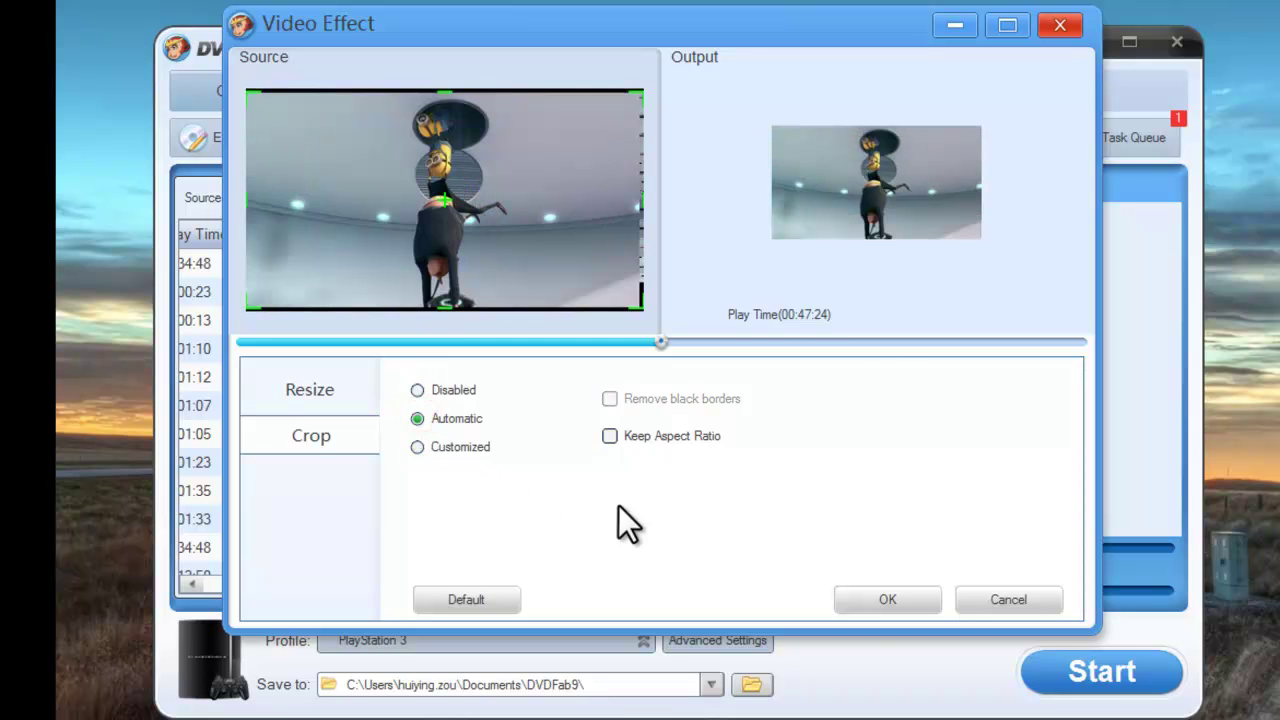
click(854, 596)
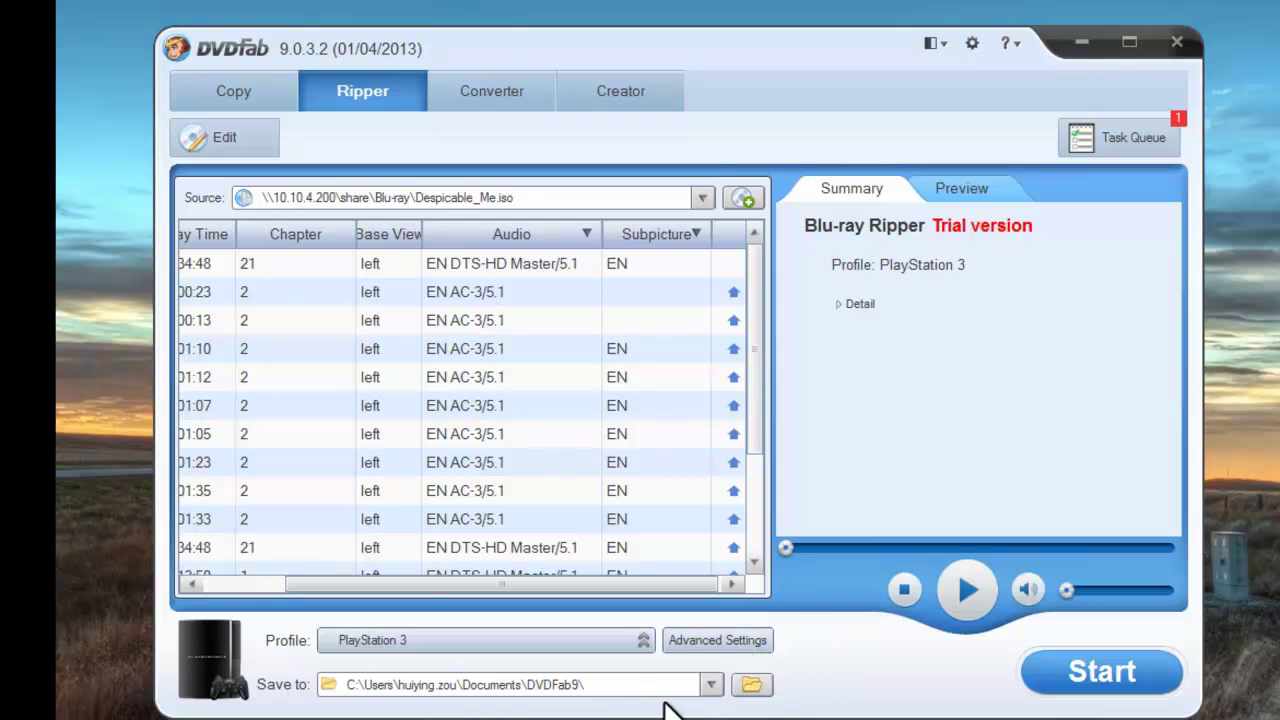
Play the selected title in the preview and start the Blu-ray conversion for PlayStation 3
click(960, 189)
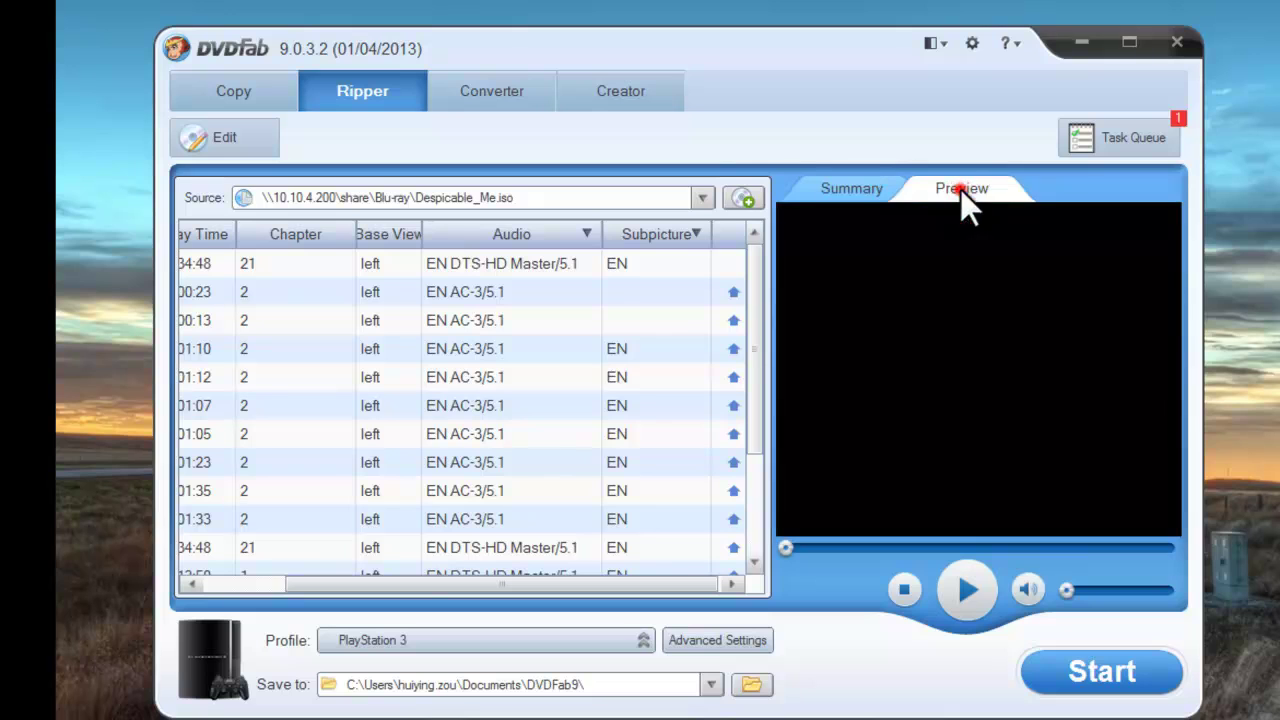
click(958, 600)
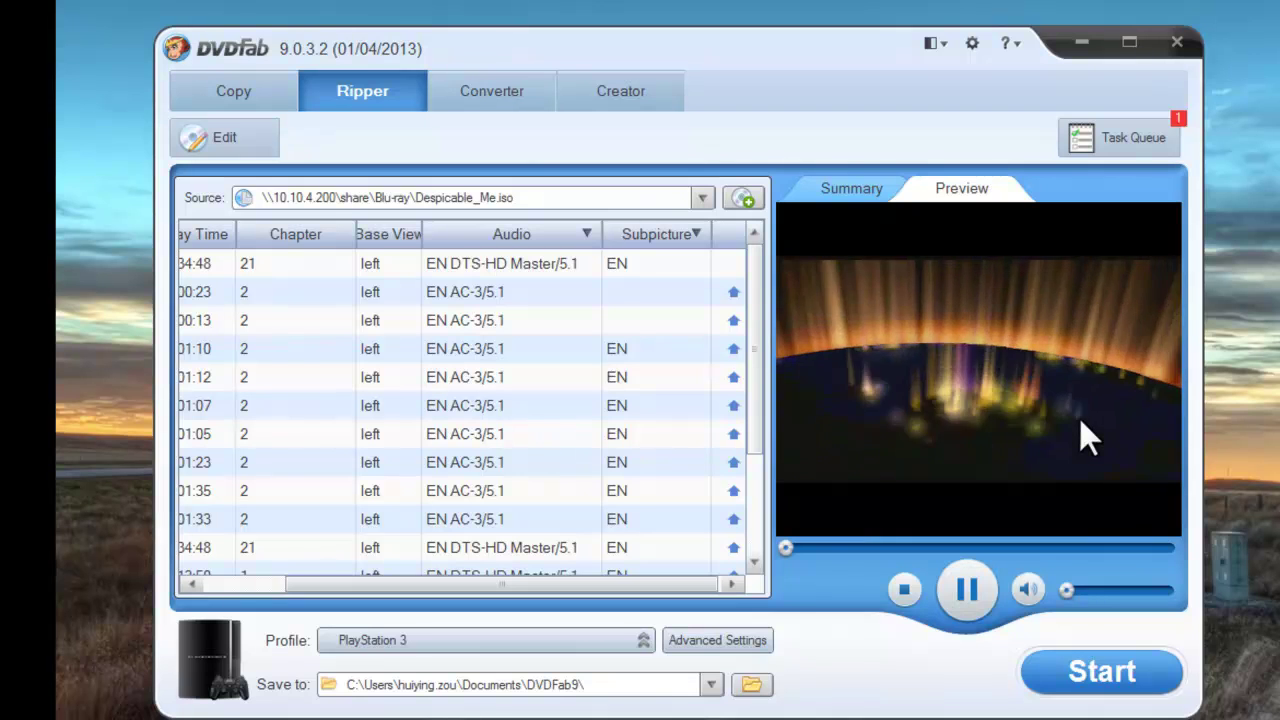
click(1094, 684)
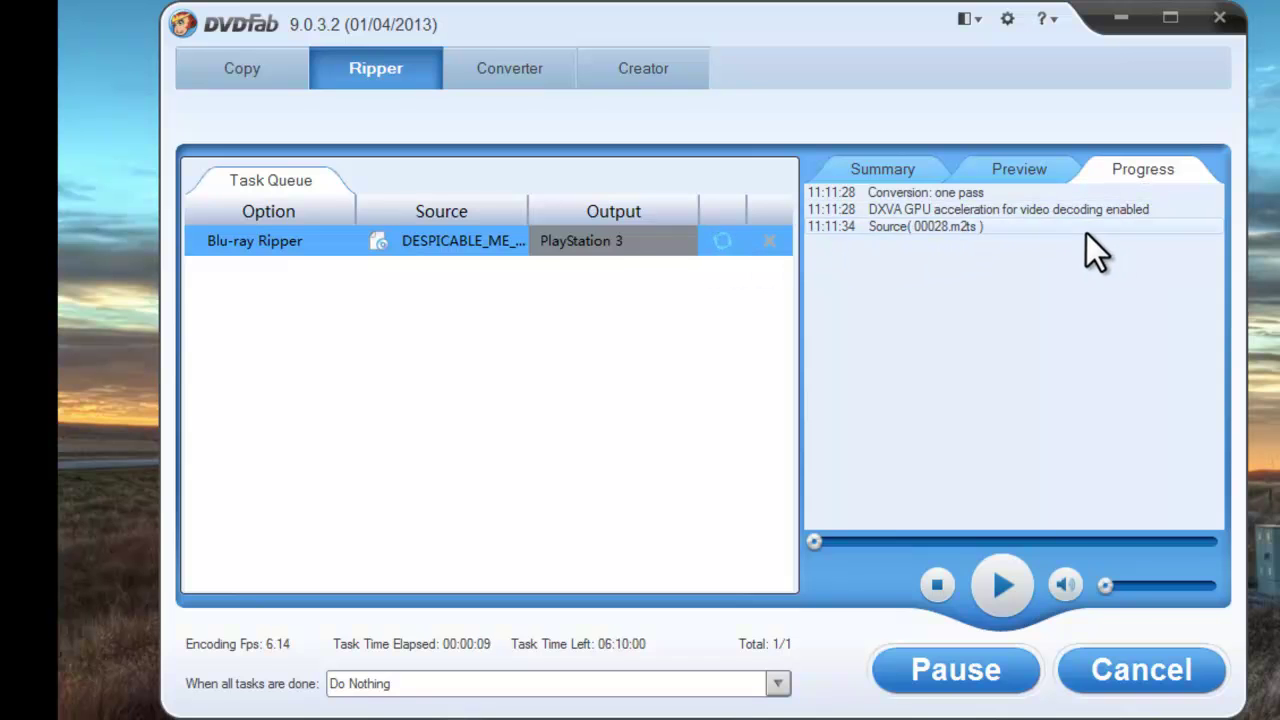
Show the live preview of the running conversion and set the action after all tasks are done to Shut Down
click(1032, 172)
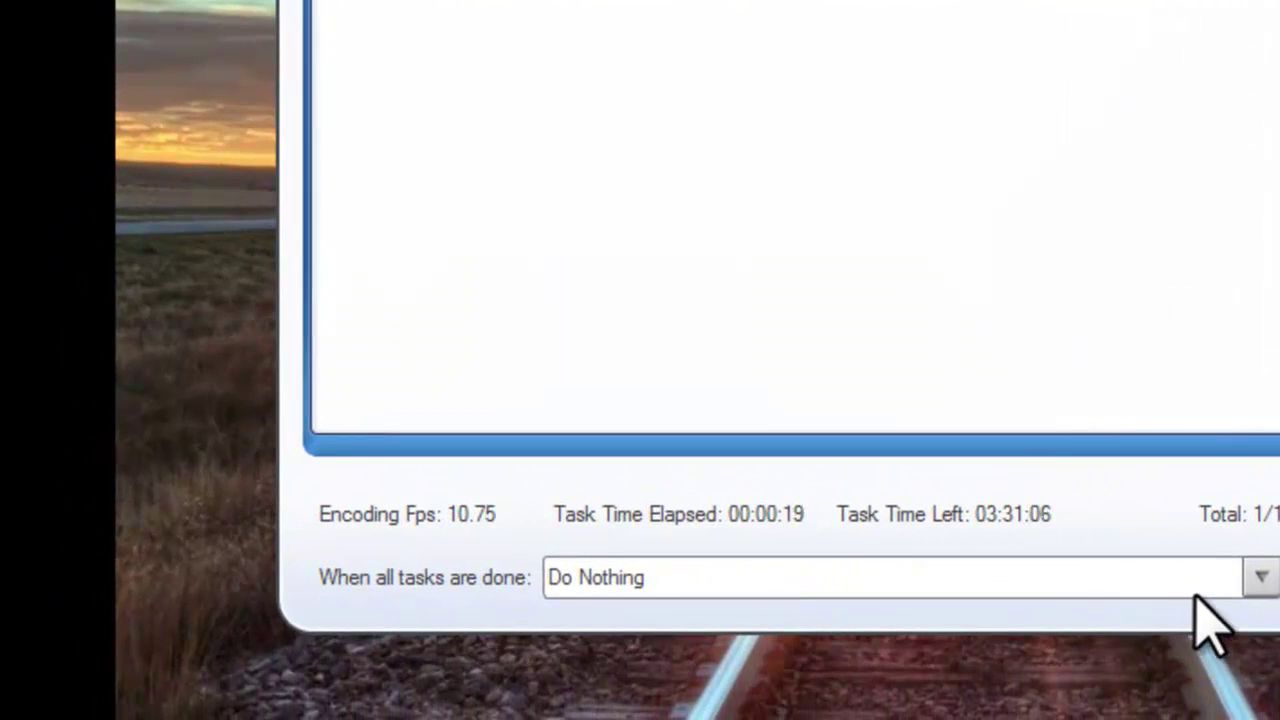
click(1260, 580)
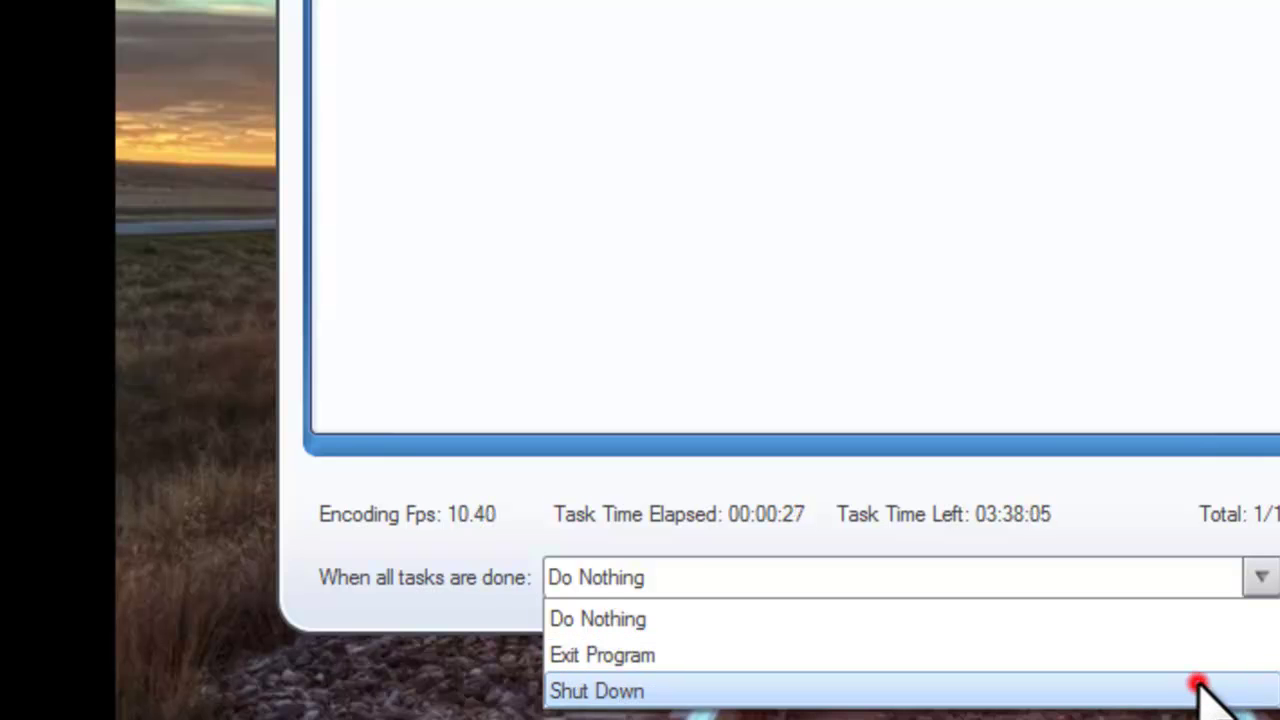
click(1205, 690)
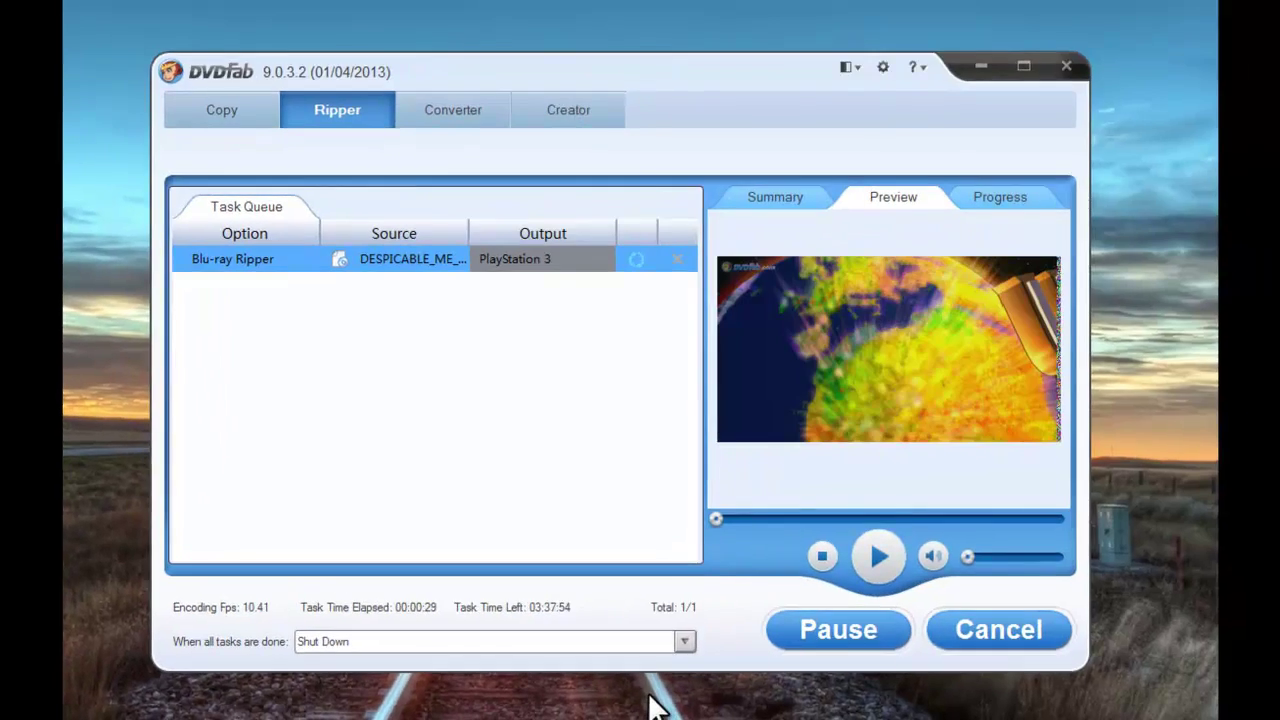